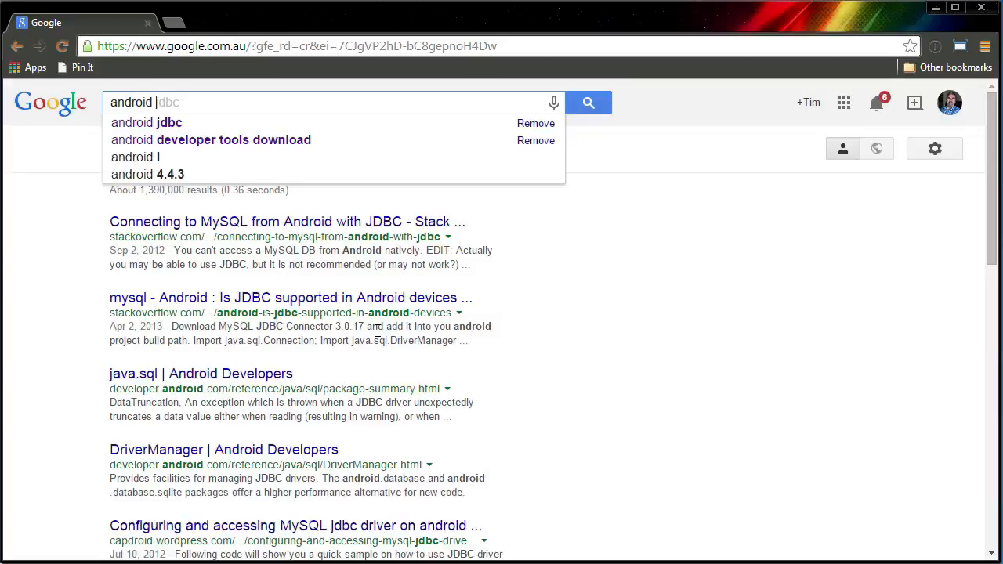
Step: Search Google for "android studio download" and open the Download Android Studio page on Android Developers
type("studi")
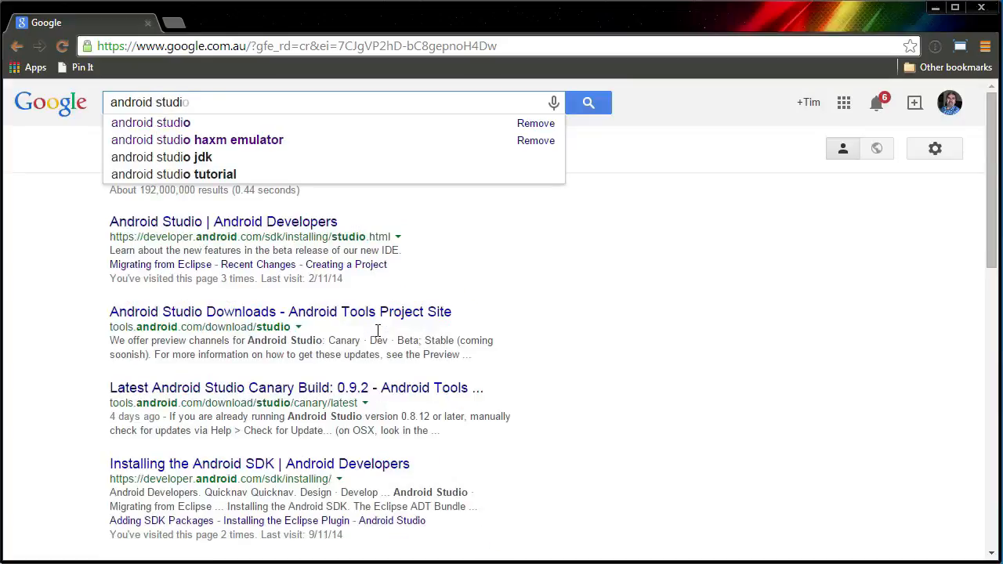
type("o download")
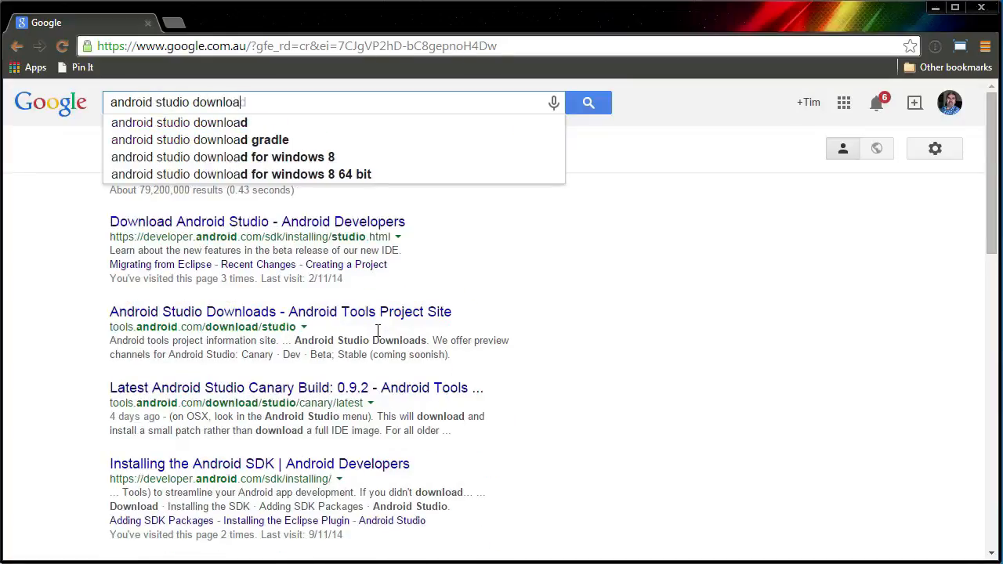
key("Return")
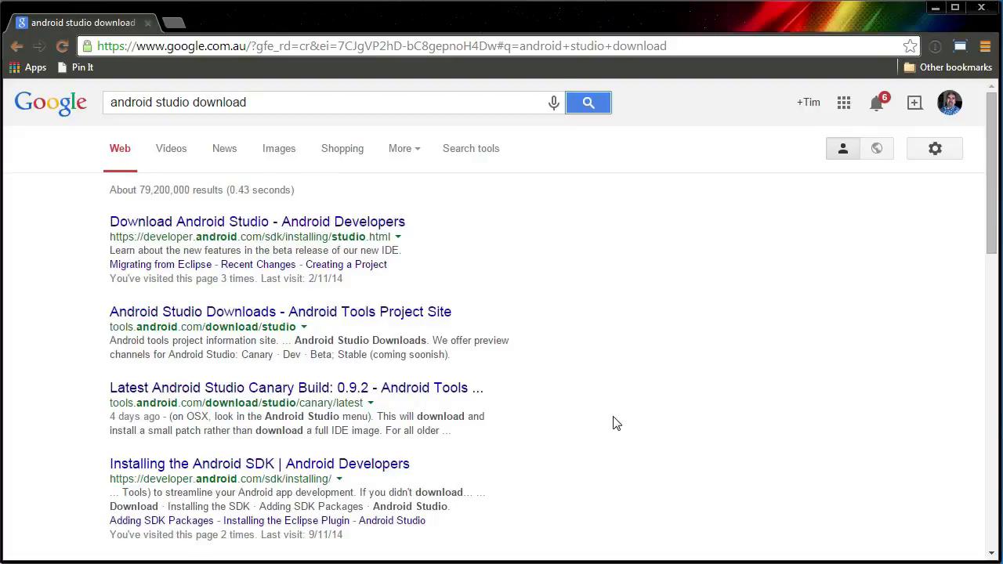
left_click(204, 221)
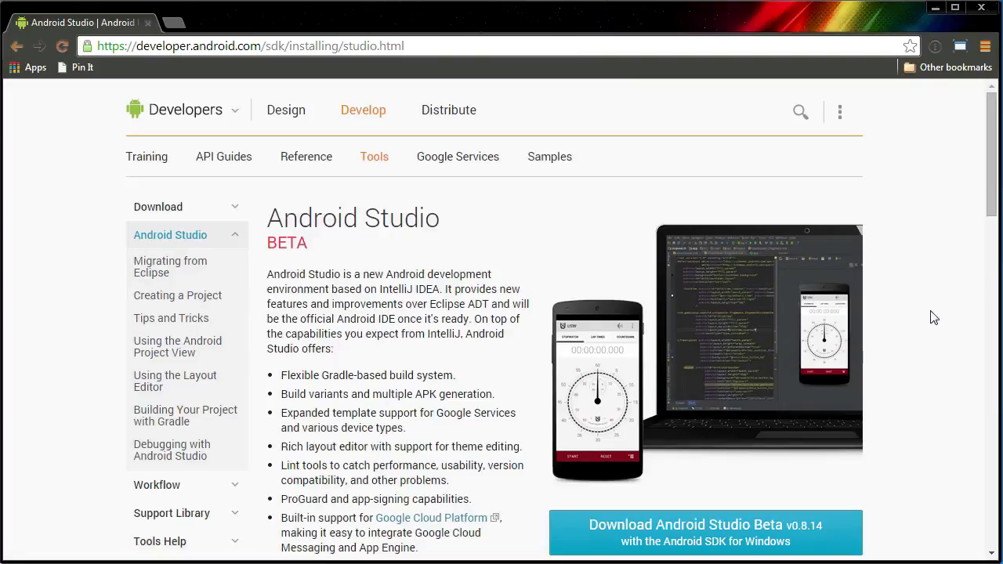
Step: Look through the Android Studio page's update notes, Revisions and Troubleshooting sections, and expand the list of all downloads and sizes
left_click_drag(993, 131, 950, 396)
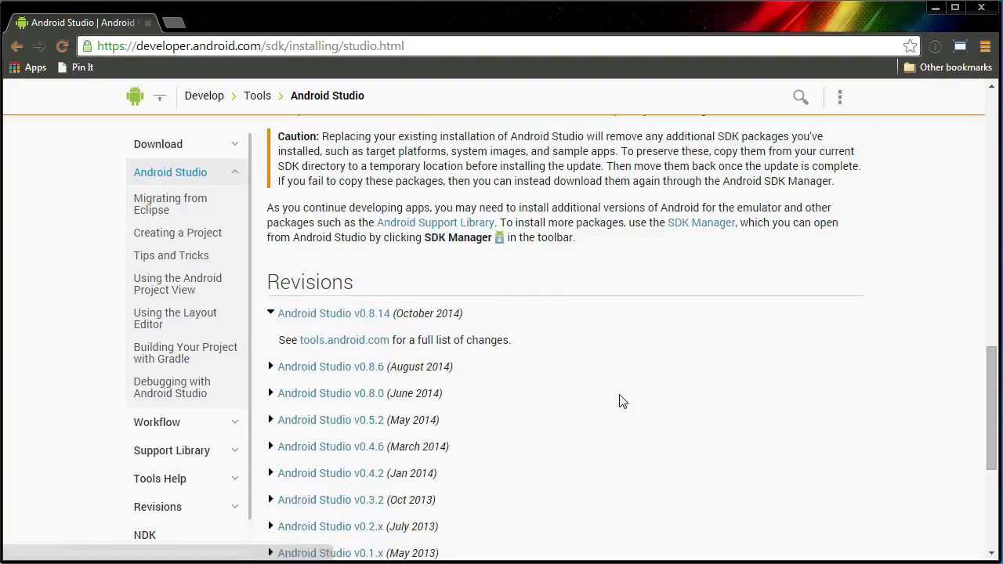
scroll(749, 396, "down", 2)
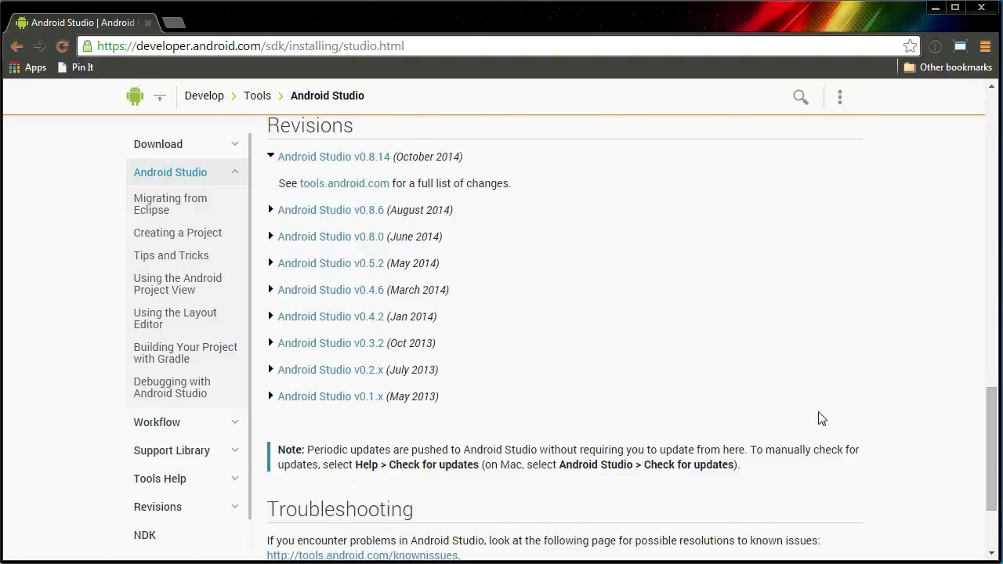
scroll(820, 419, "up", 3)
scroll(820, 420, "down", 3)
scroll(819, 419, "down", 2)
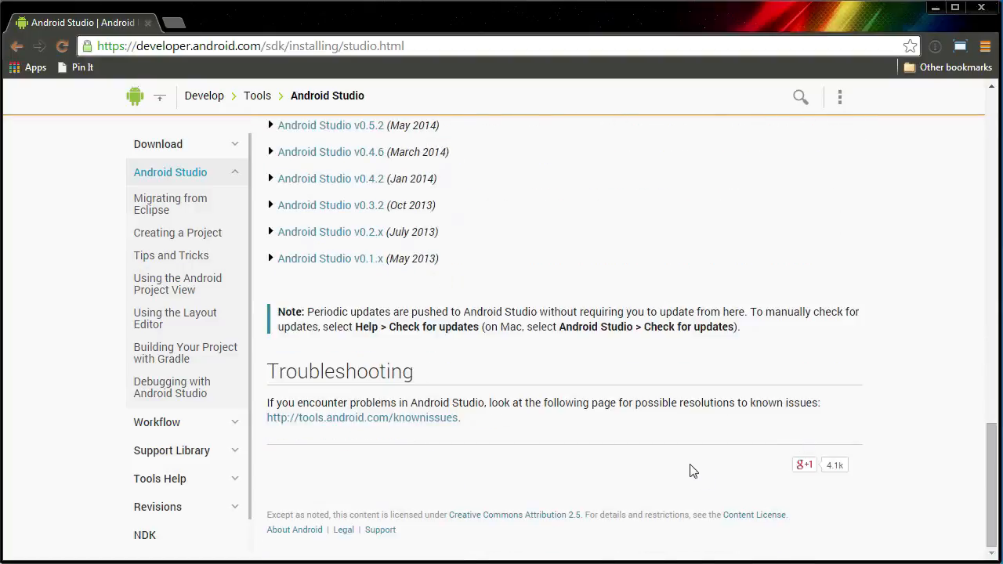
scroll(694, 464, "up", 4)
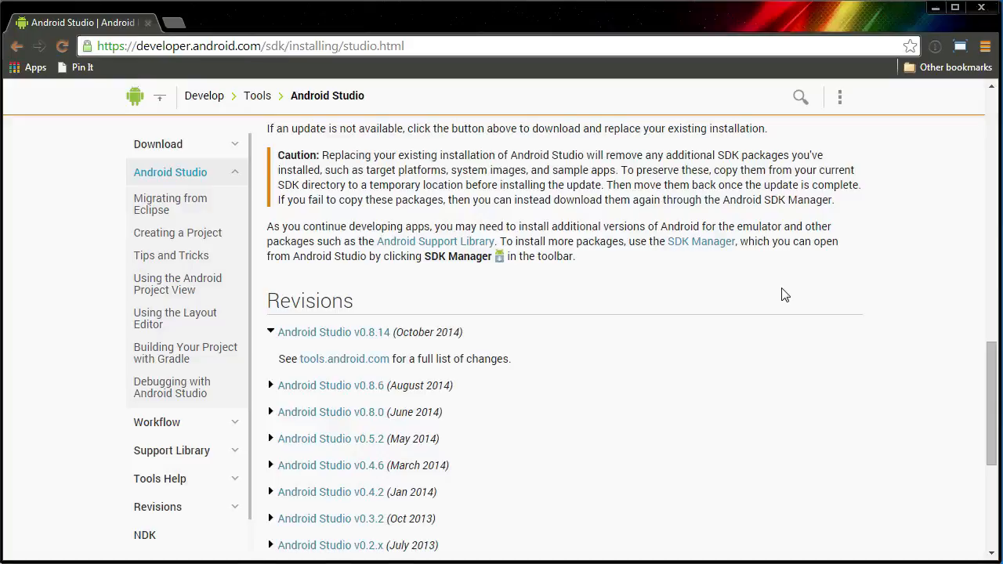
left_click_drag(989, 438, 913, 277)
left_click(348, 333)
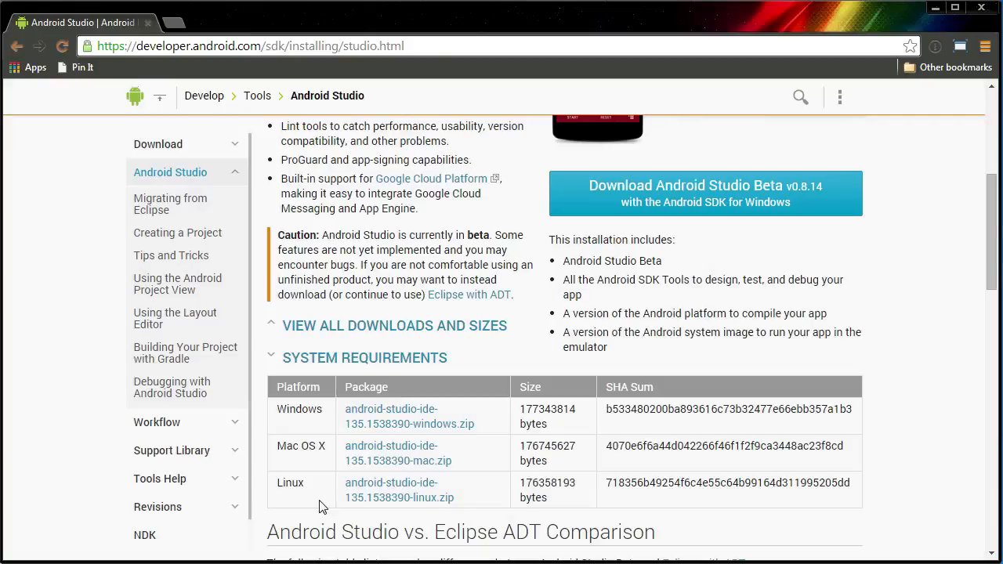
Step: Accept the license terms and download Android Studio Beta v0.8.14 for Windows, saving android-studio-ide-135.1538390-windows in the Downloads folder
left_click(667, 202)
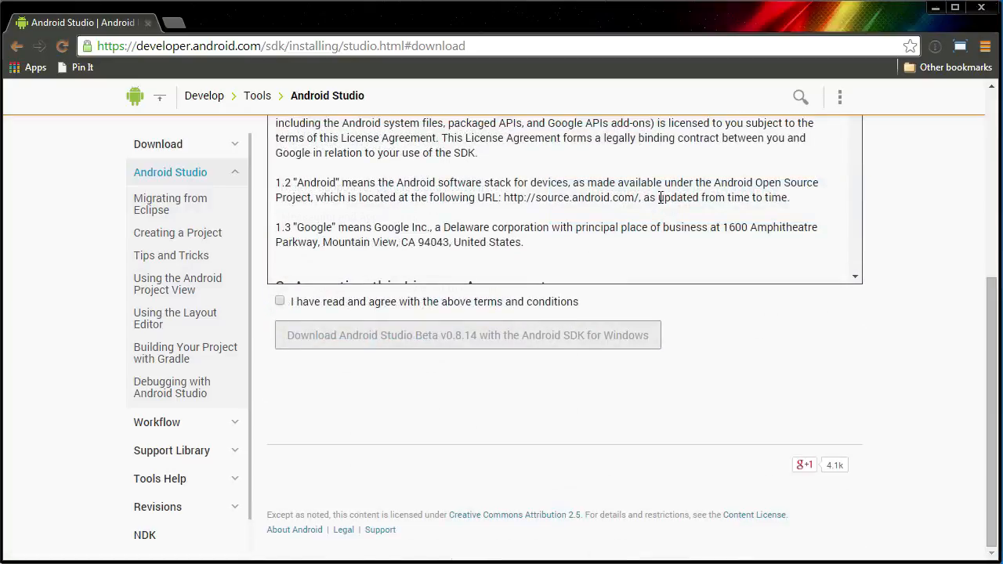
left_click(280, 302)
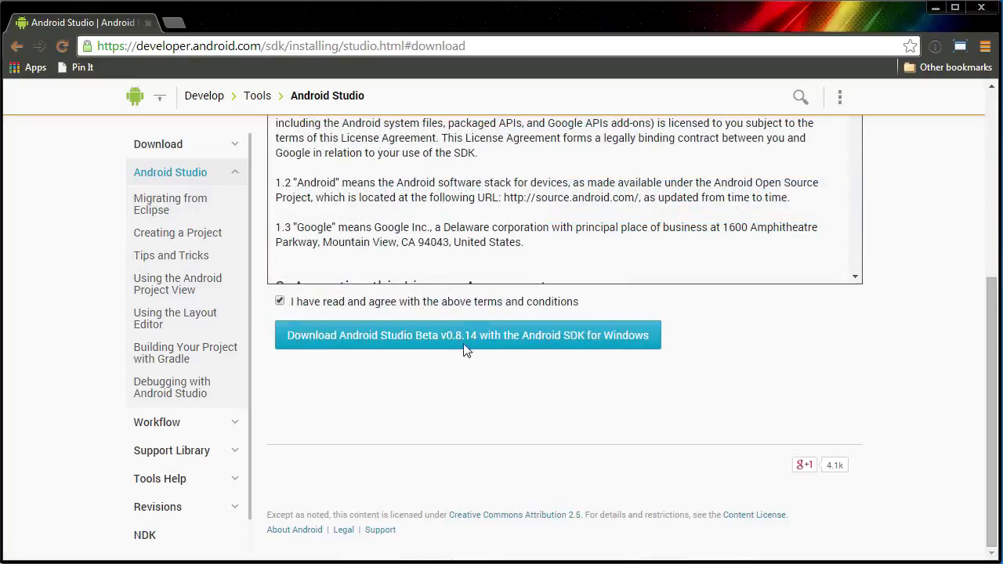
left_click(472, 339)
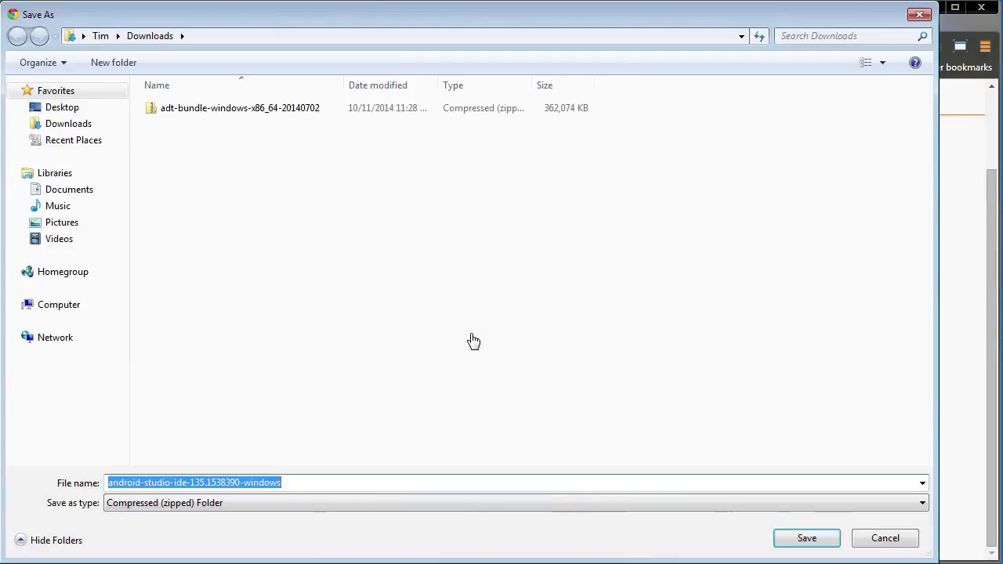
left_click(799, 540)
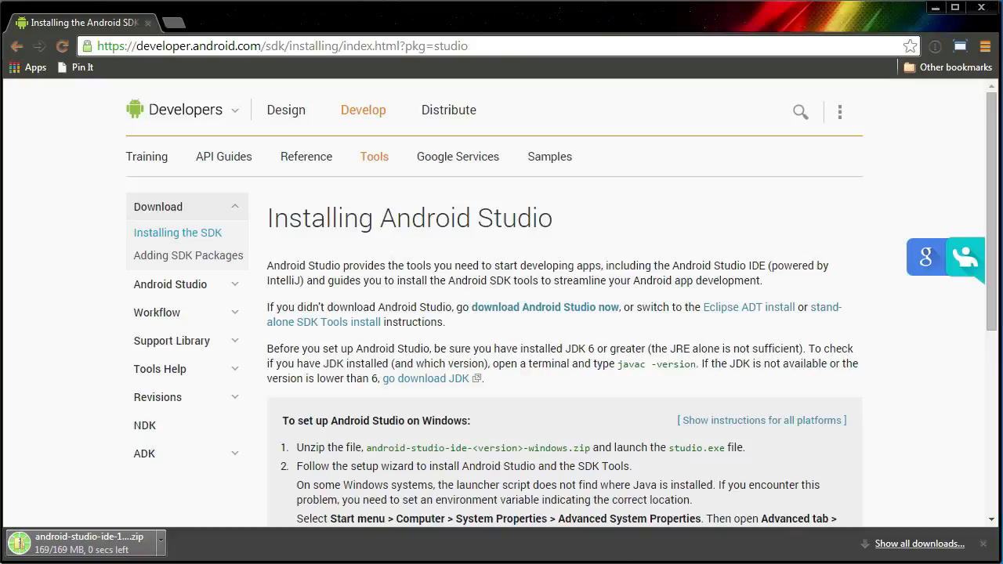
Step: Copy the downloaded android-studio-ide-135.1538390-windows archive from the Downloads folder to the Desktop folder
left_click(161, 542)
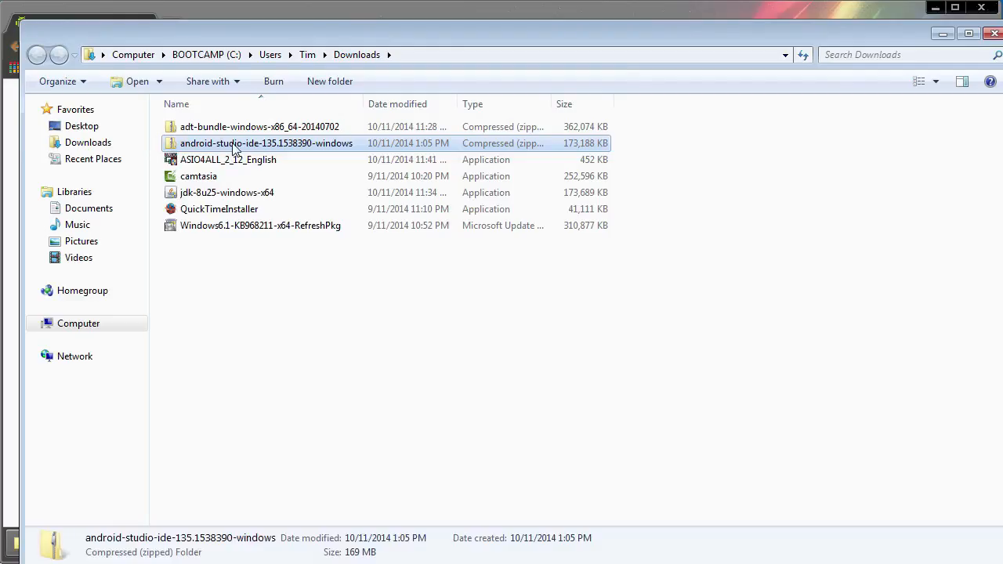
right_click(234, 144)
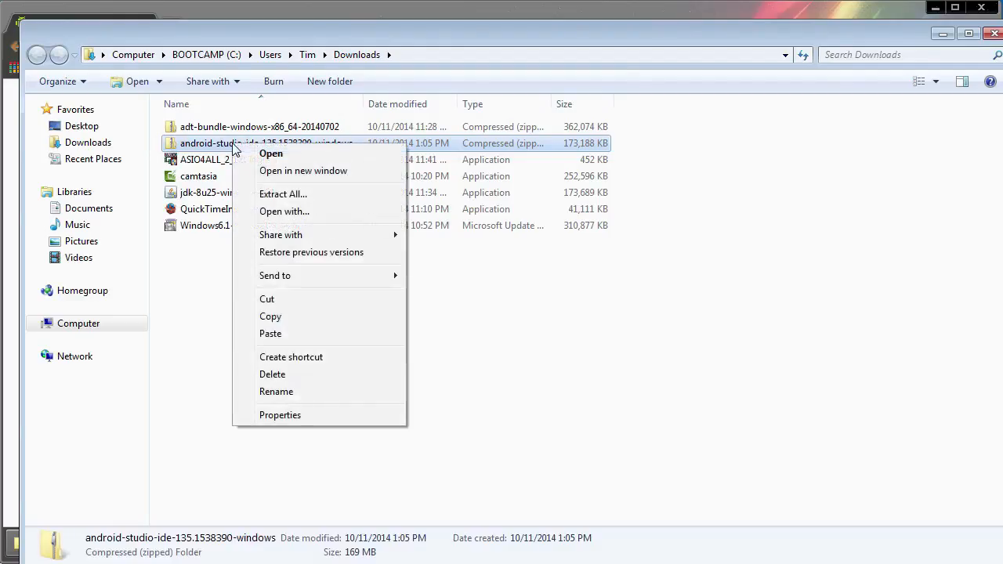
left_click(272, 317)
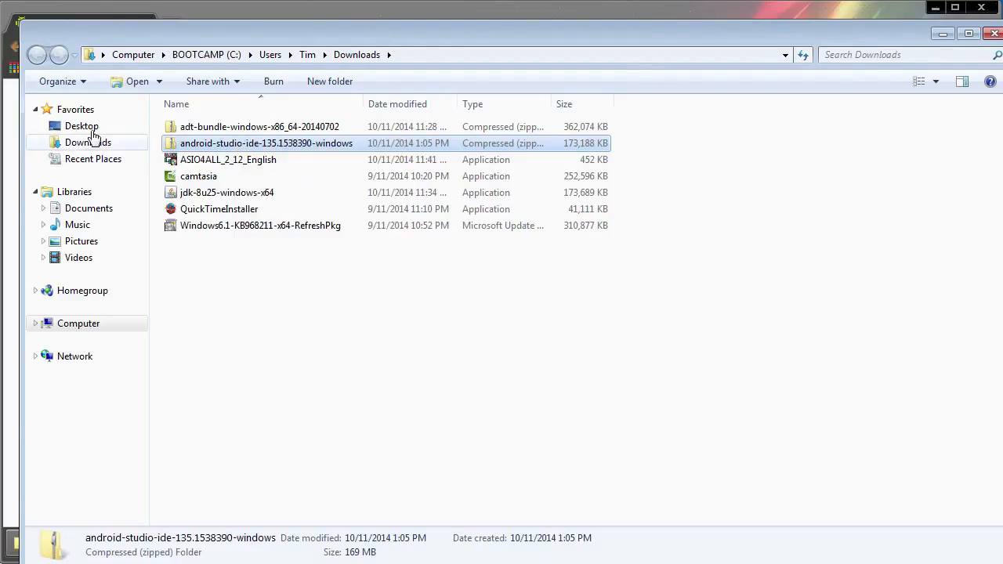
left_click(67, 126)
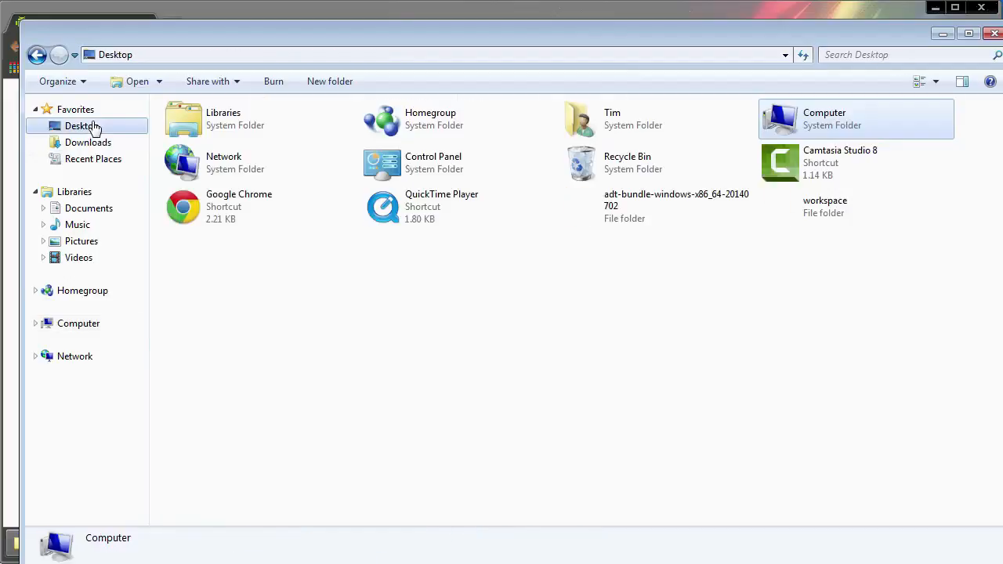
double_click(600, 110)
double_click(310, 122)
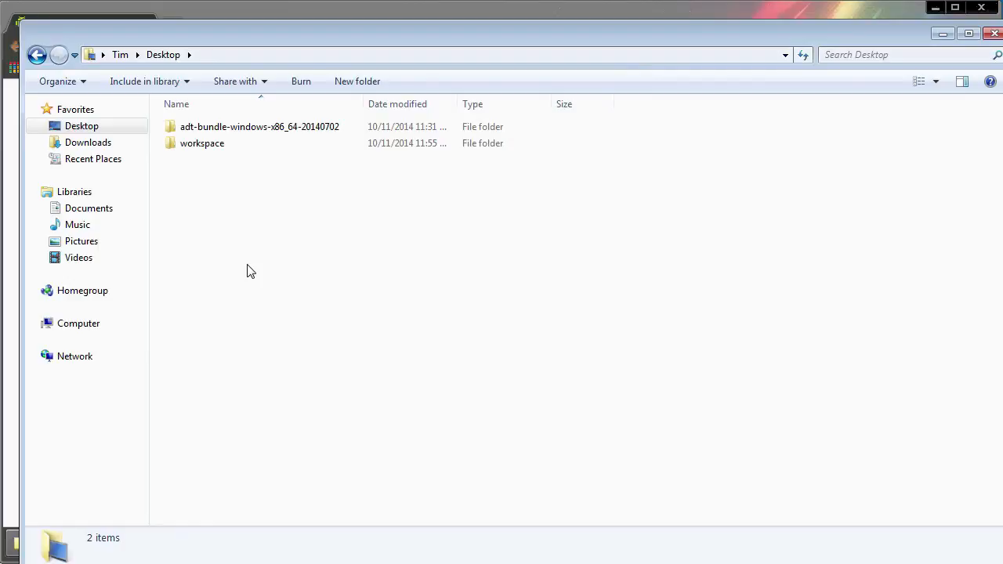
key("ctrl+v")
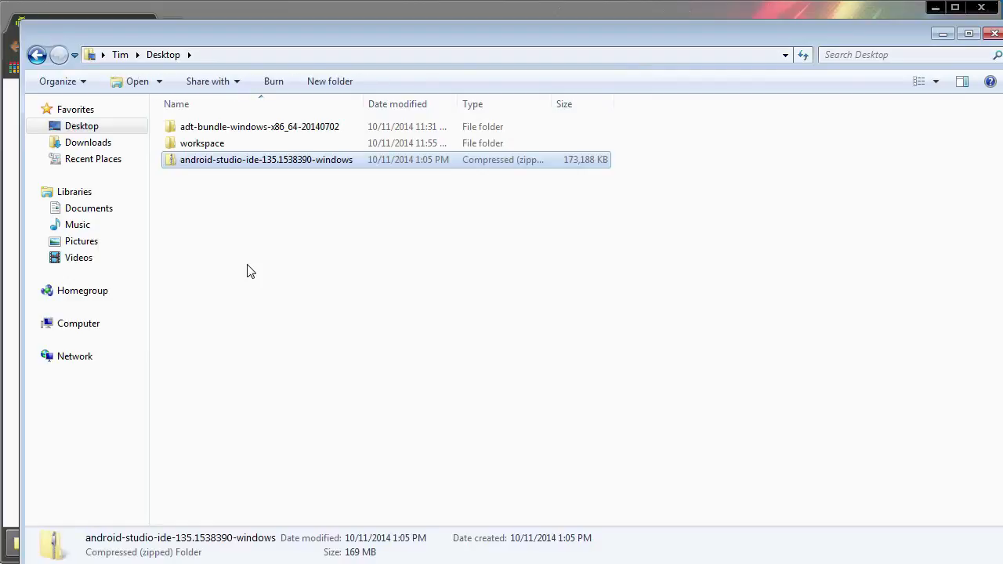
Step: Extract the copied Android Studio archive directly into the Desktop folder, removing the archive-named subfolder from the destination path
right_click(198, 167)
left_click(204, 211)
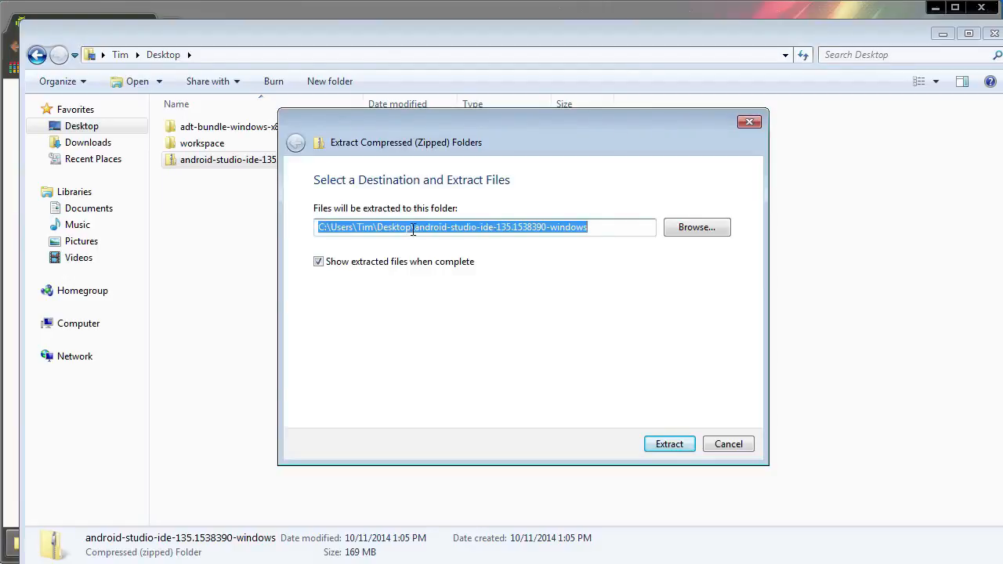
left_click_drag(413, 231, 568, 233)
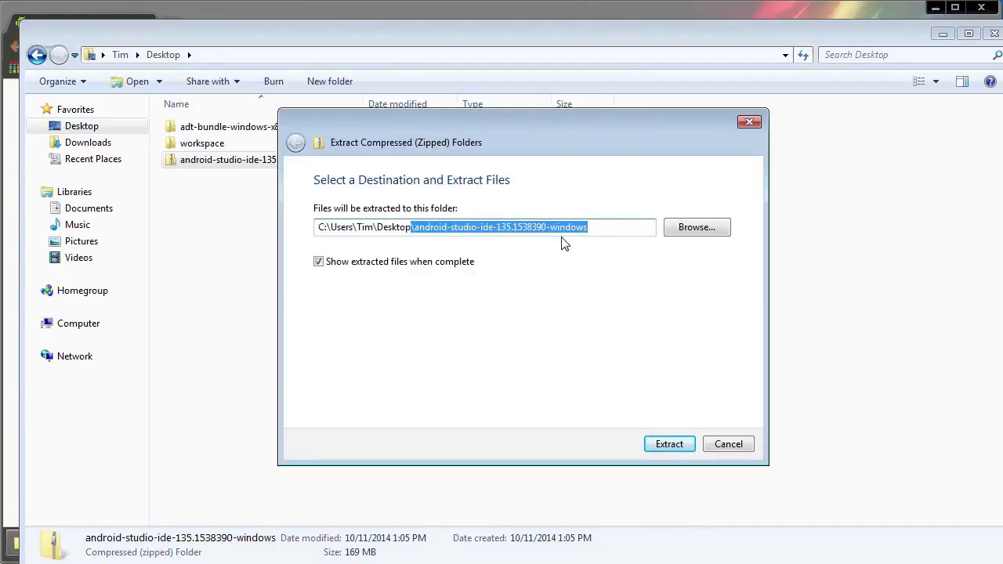
key("BackSpace")
left_click(668, 446)
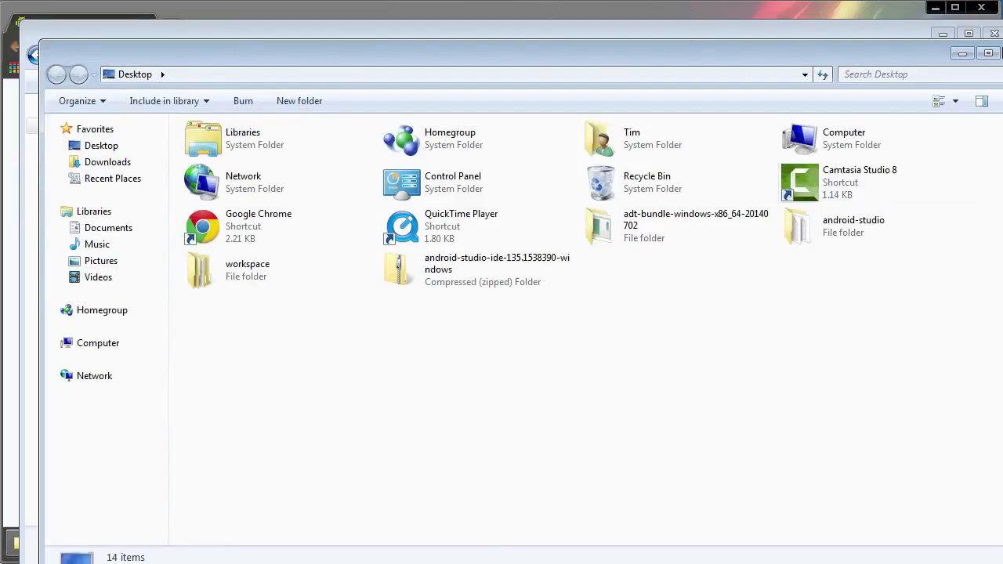
Step: Open the bin folder inside the extracted android-studio folder on the Desktop
double_click(593, 142)
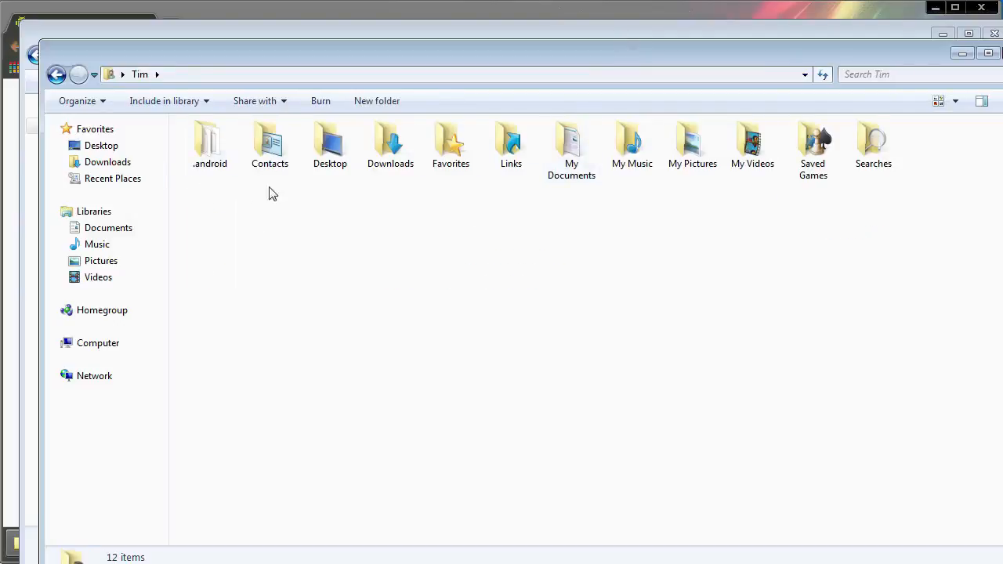
double_click(329, 160)
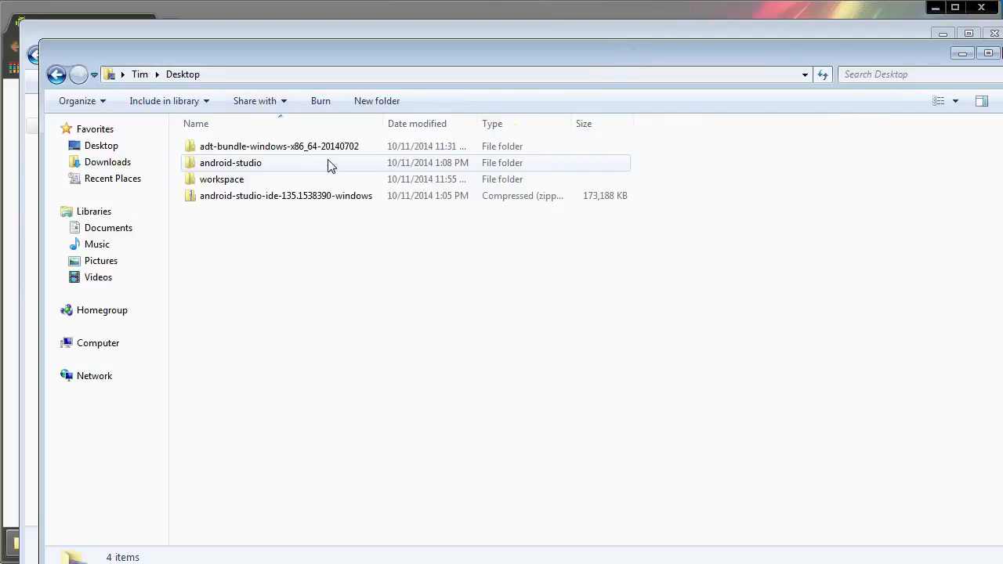
double_click(242, 163)
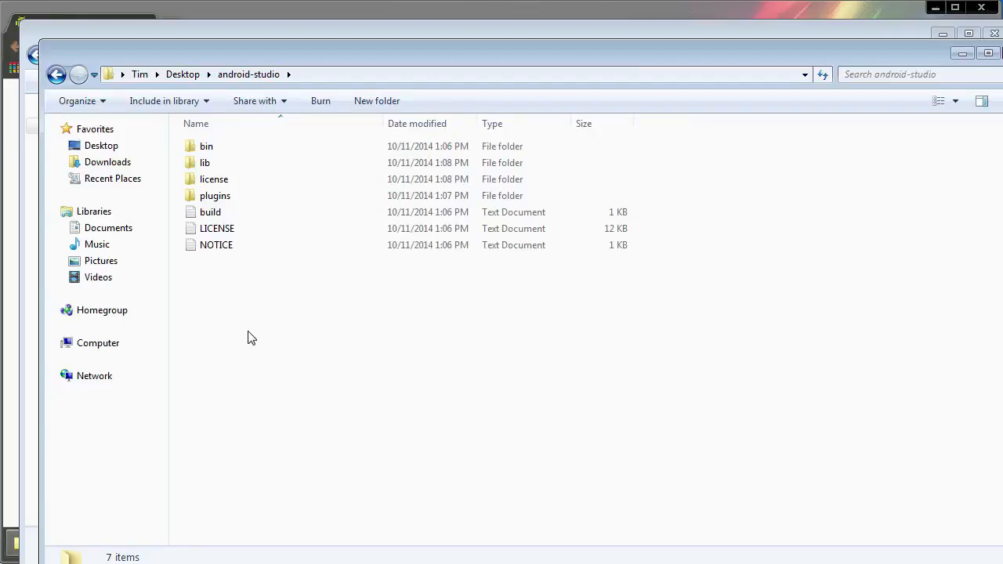
left_click(209, 155)
double_click(208, 149)
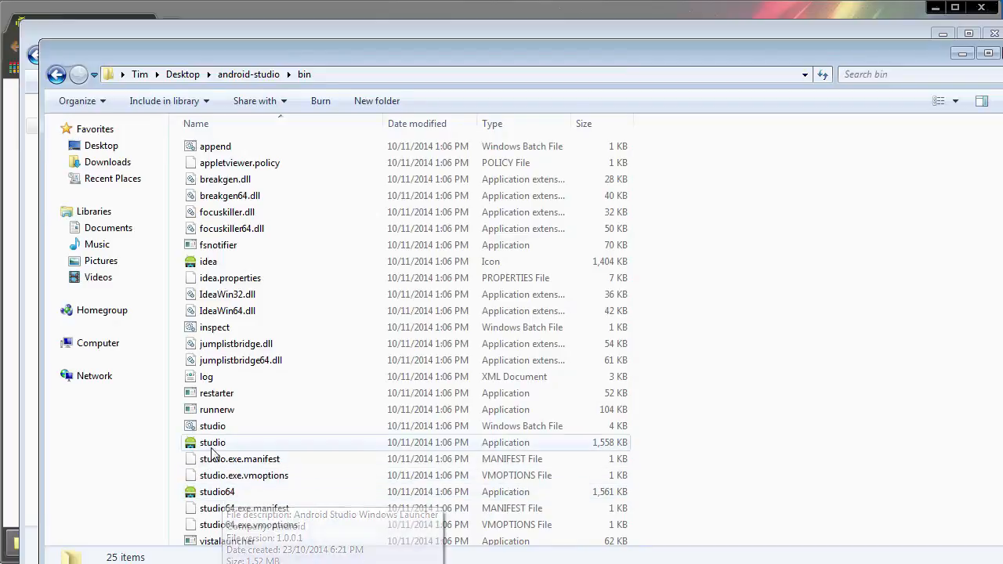
Step: Try to launch the studio64 application, allowing it to run despite the unverified publisher
double_click(226, 497)
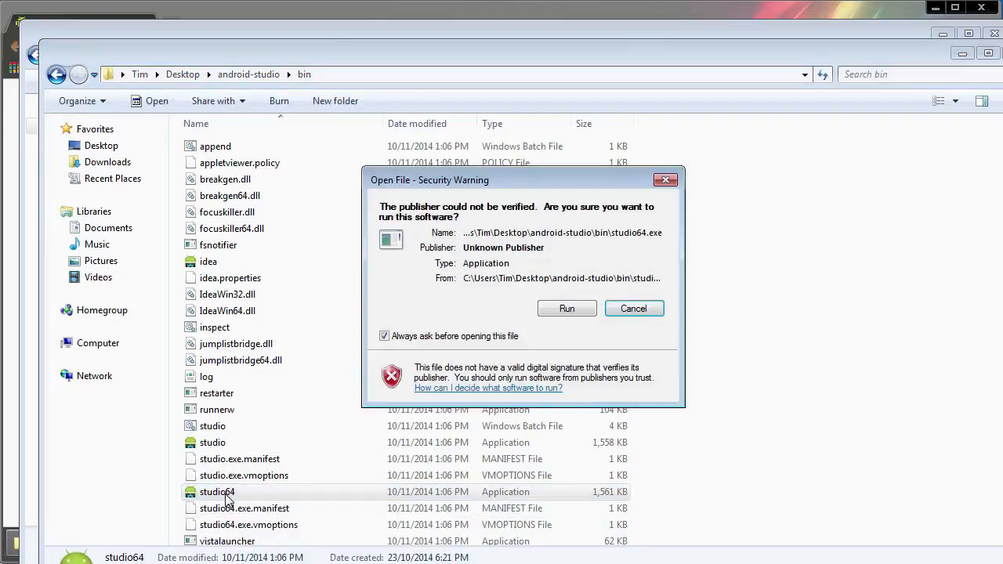
left_click(566, 309)
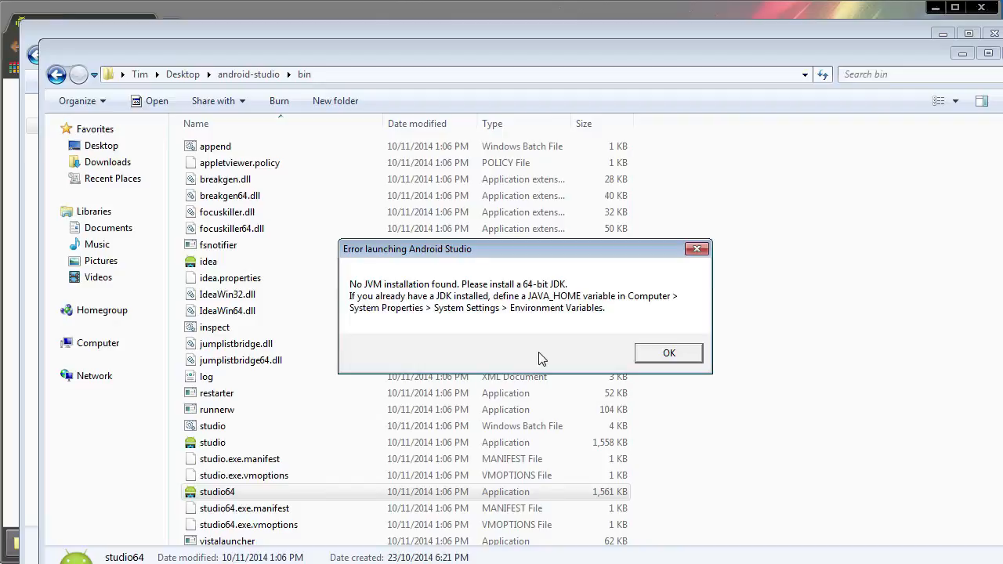
left_click(668, 358)
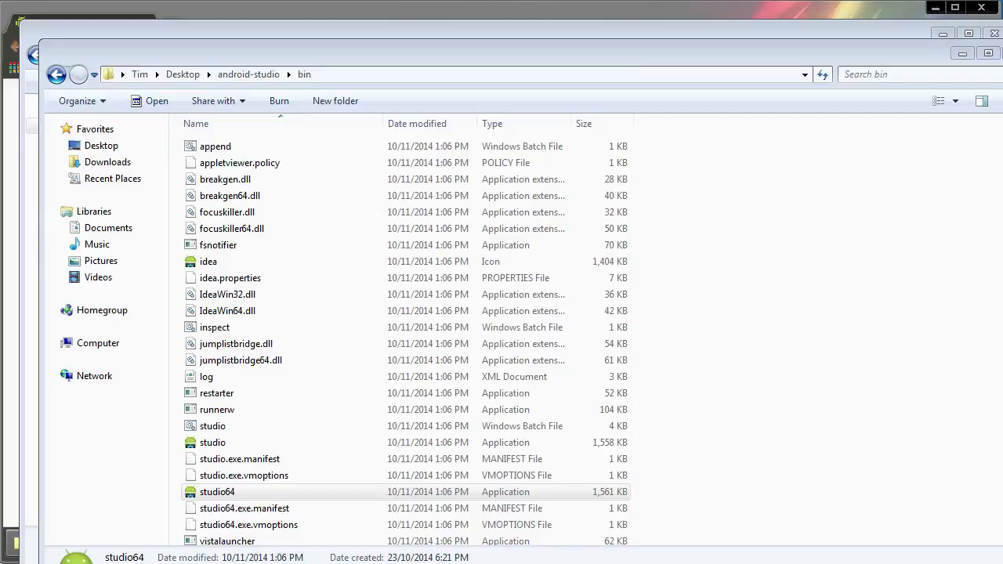
Step: Open the computer's advanced system settings and bring up the Environment Variables dialog
key("super+e")
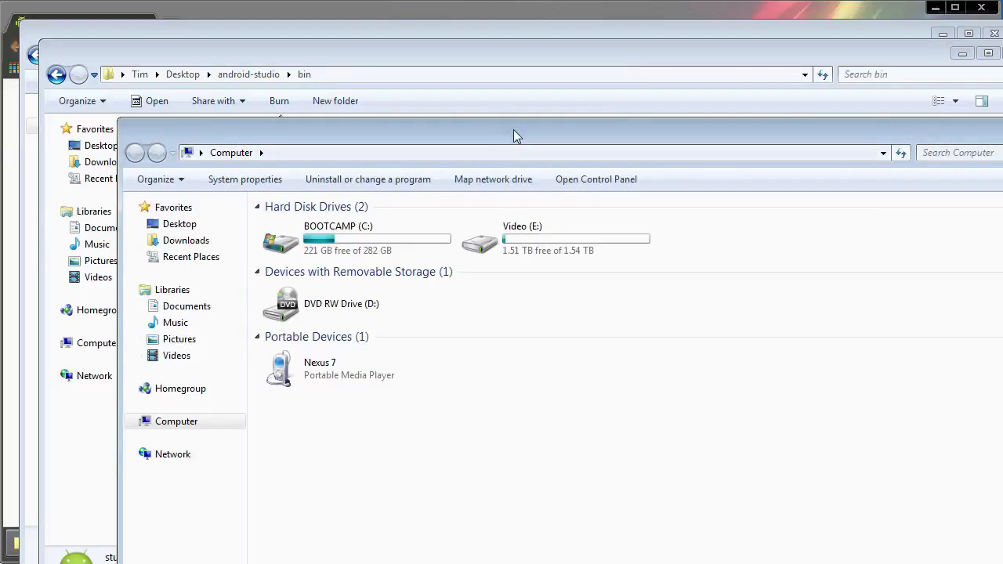
left_click_drag(512, 134, 410, 32)
right_click(307, 347)
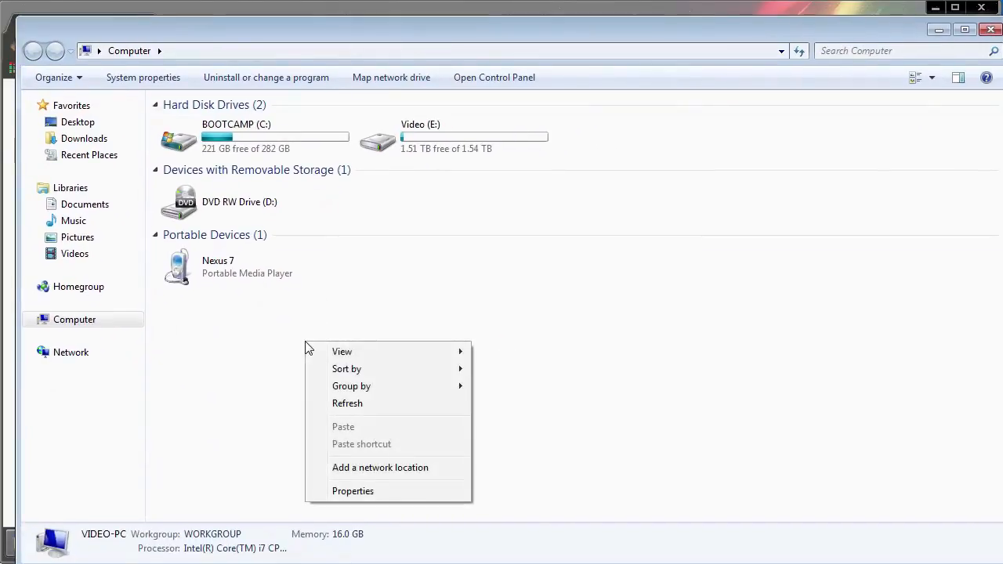
left_click(363, 497)
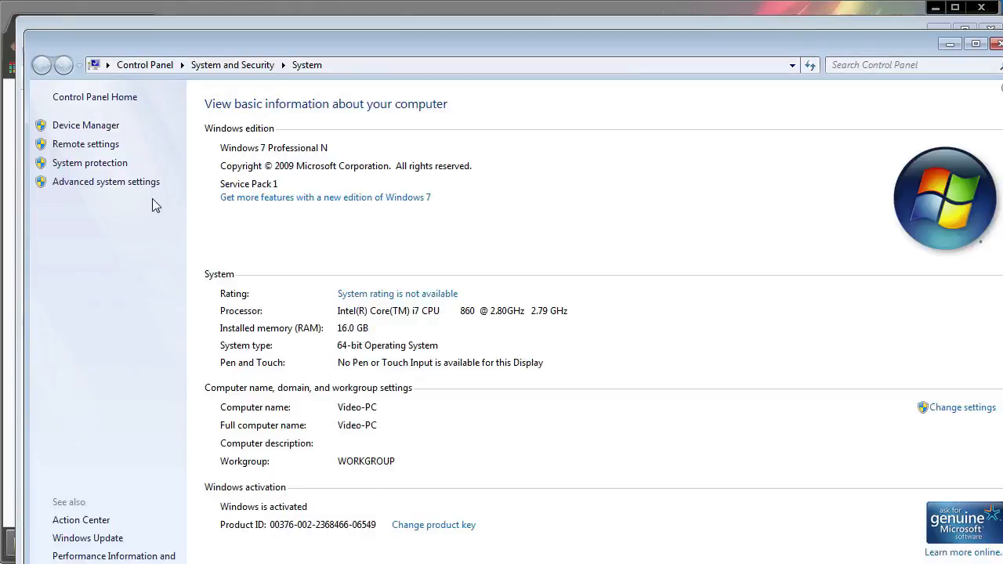
left_click(104, 185)
left_click_drag(0, 7, 409, 105)
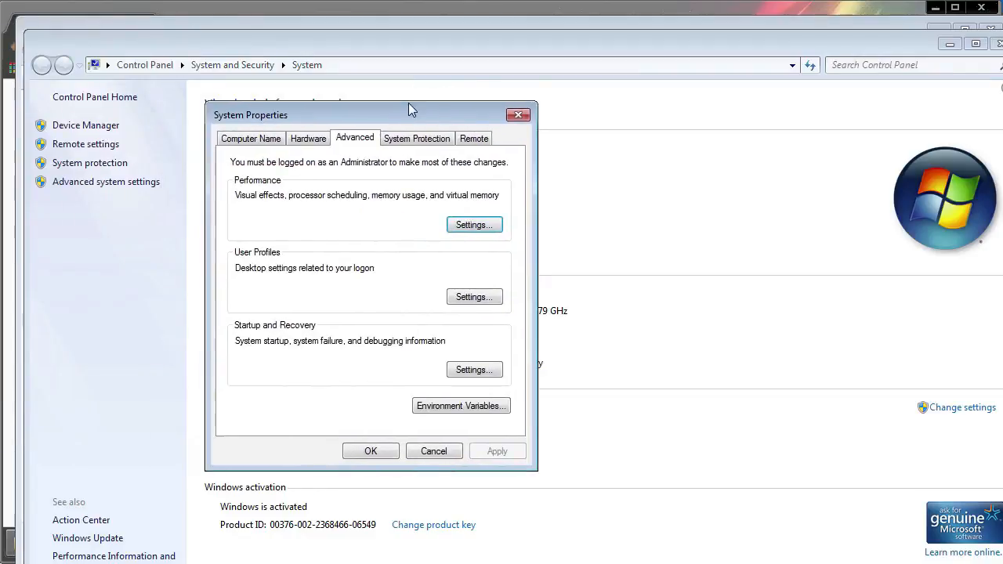
left_click(462, 410)
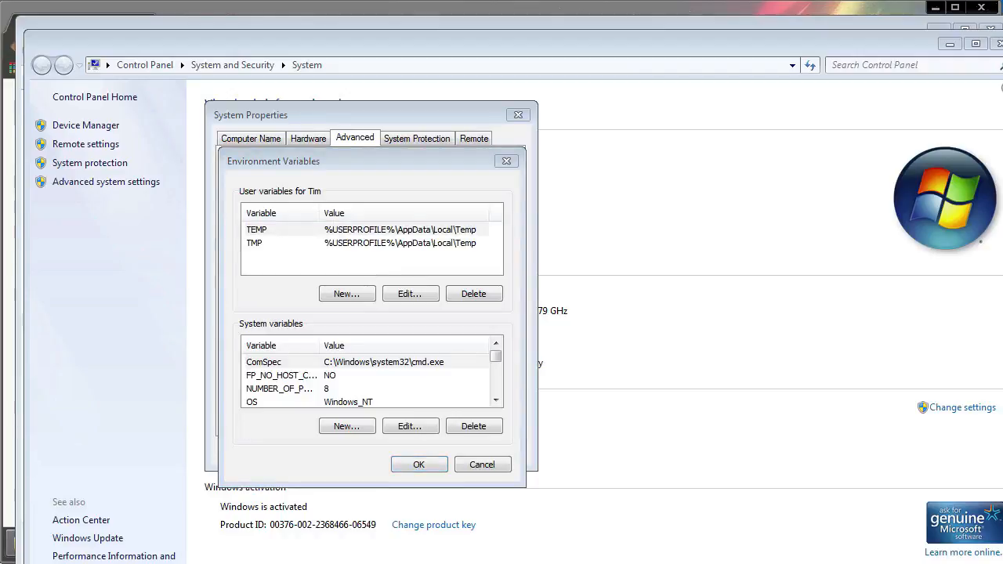
Step: Browse to the Java folder inside Program Files on the C: drive in the file explorer
key("alt+Tab")
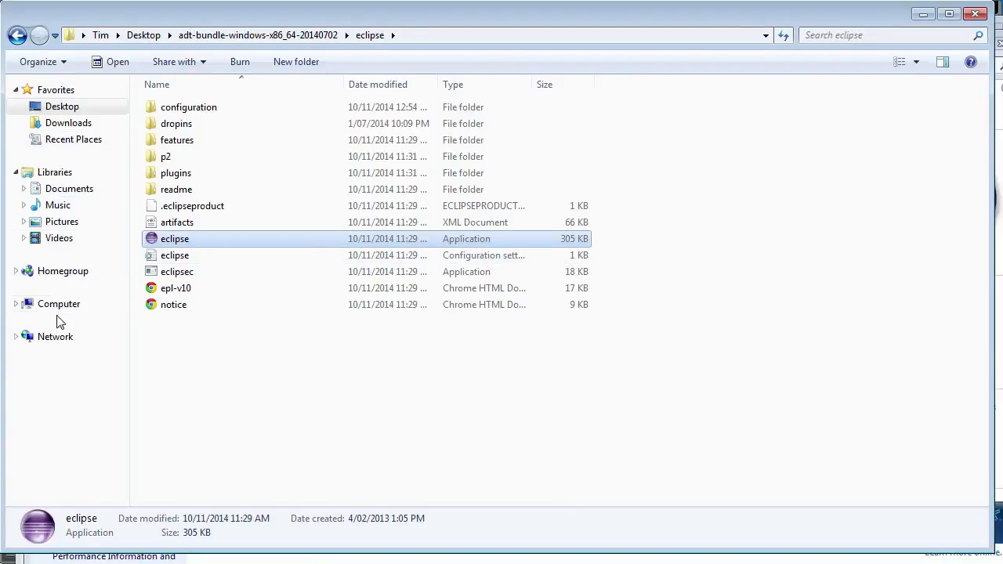
left_click(16, 305)
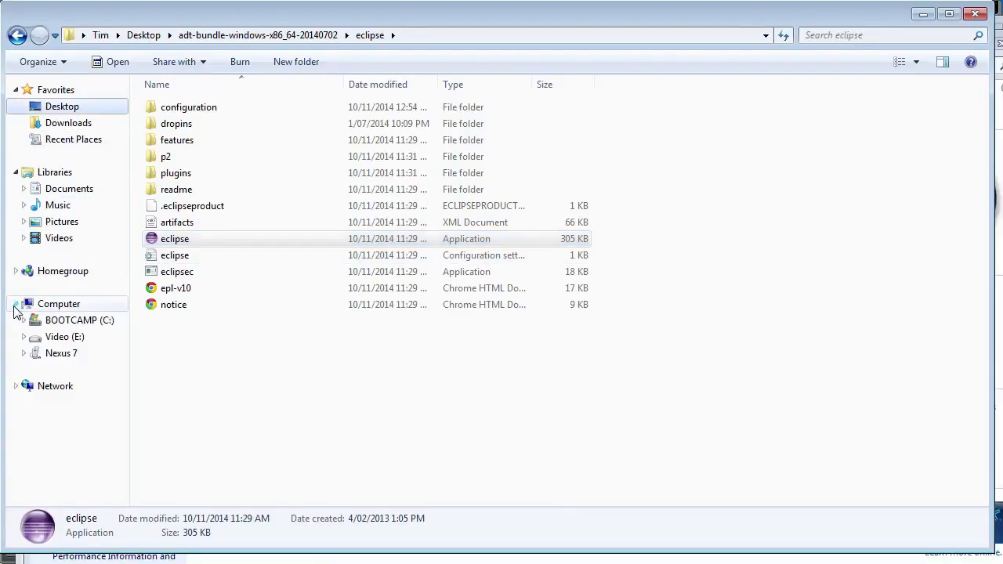
left_click(77, 322)
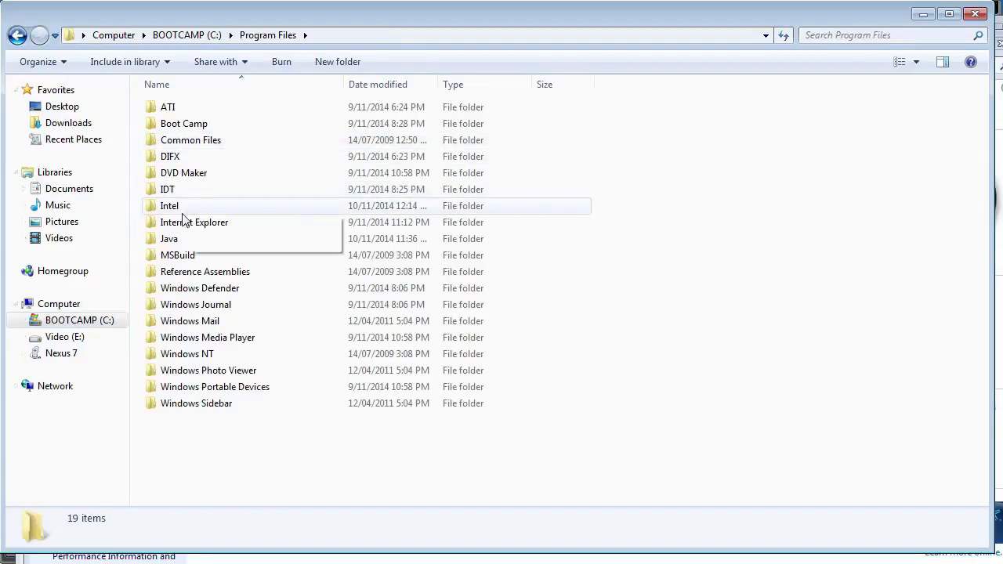
double_click(169, 239)
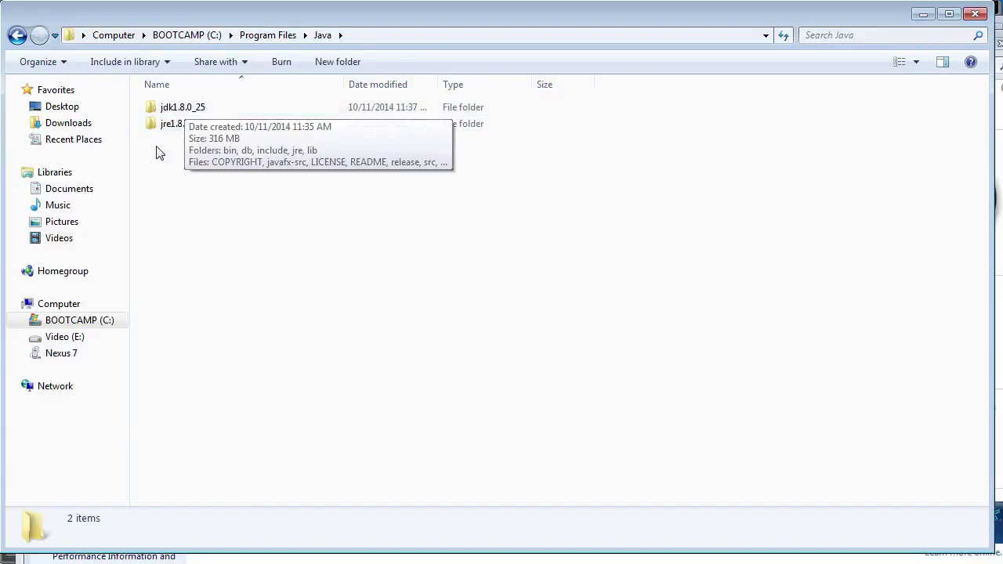
Step: Copy the name of the jdk1.8.0_25 folder without renaming it
left_click(196, 112)
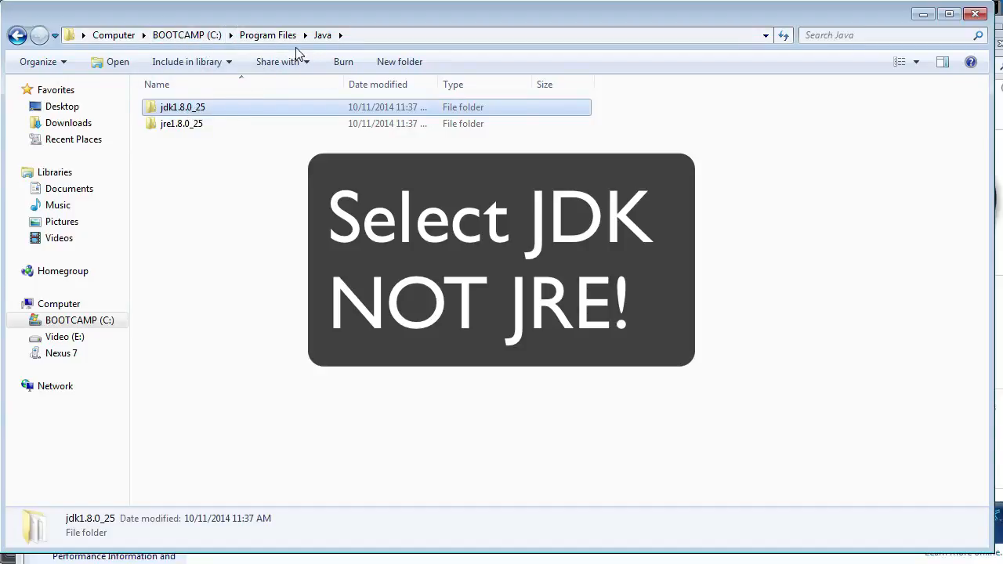
left_click(188, 112)
key("ctrl+c")
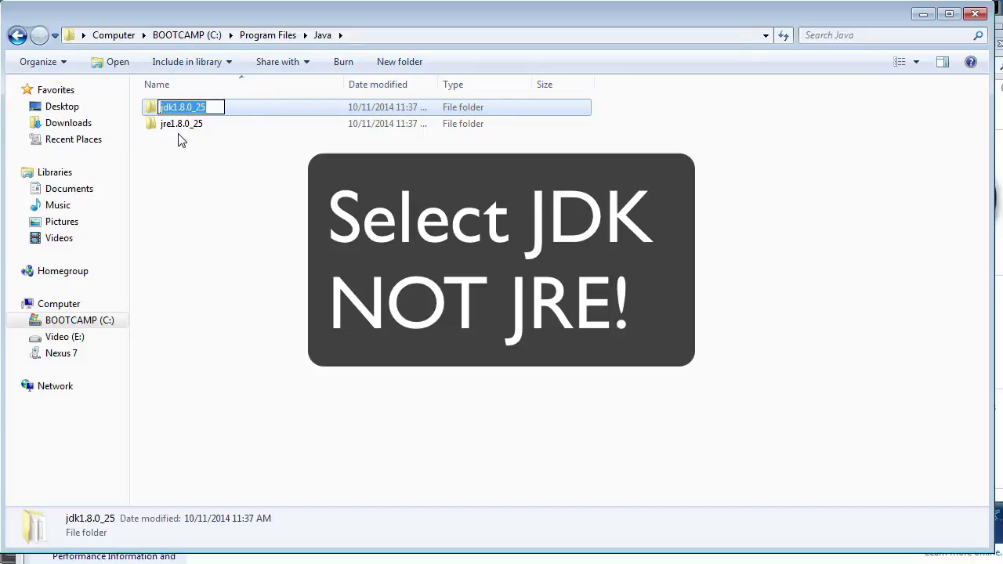
key("Return")
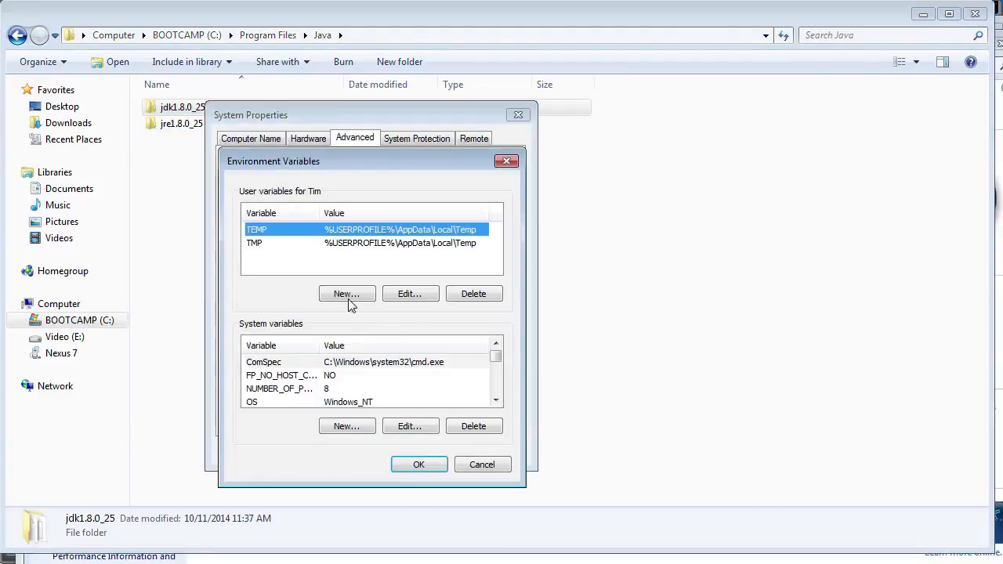
Step: Create a user environment variable JAVA_HOME with the value C:\Program Files\Java\jdk1.8.0_25 and confirm the system properties
left_click(345, 296)
type("JAVA_HOME")
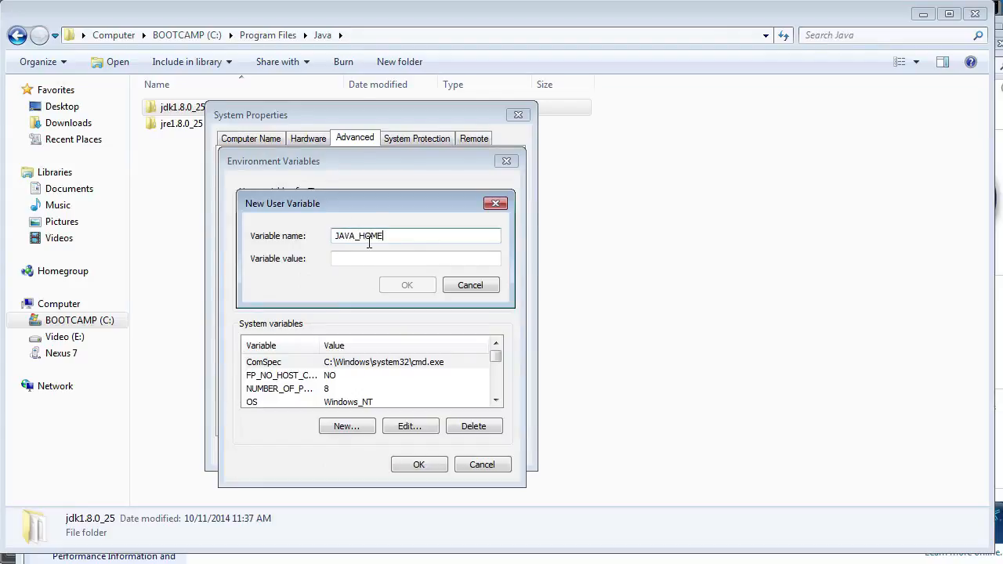
key("Tab")
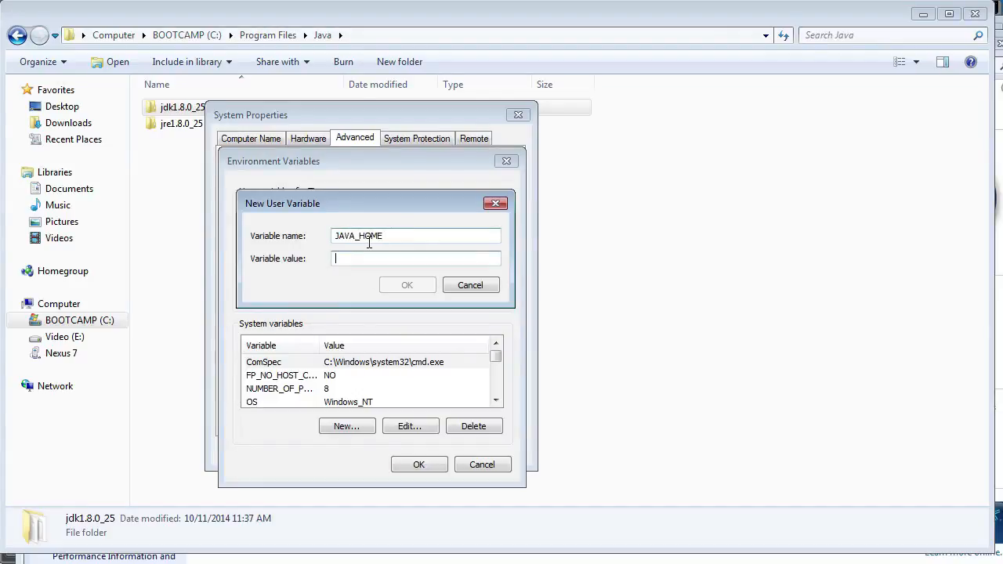
key("ctrl+v")
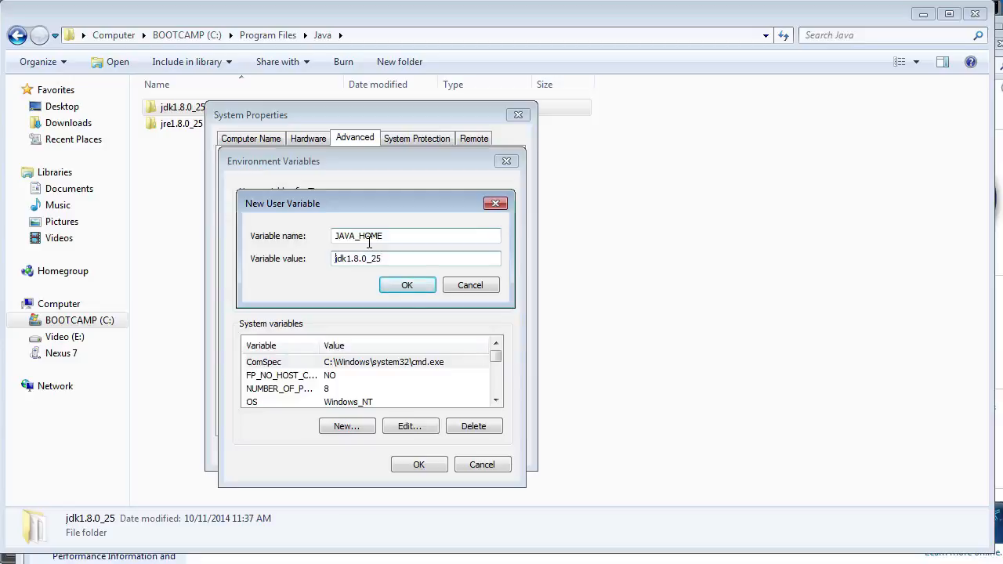
key("Home")
type("C:\\Program Files")
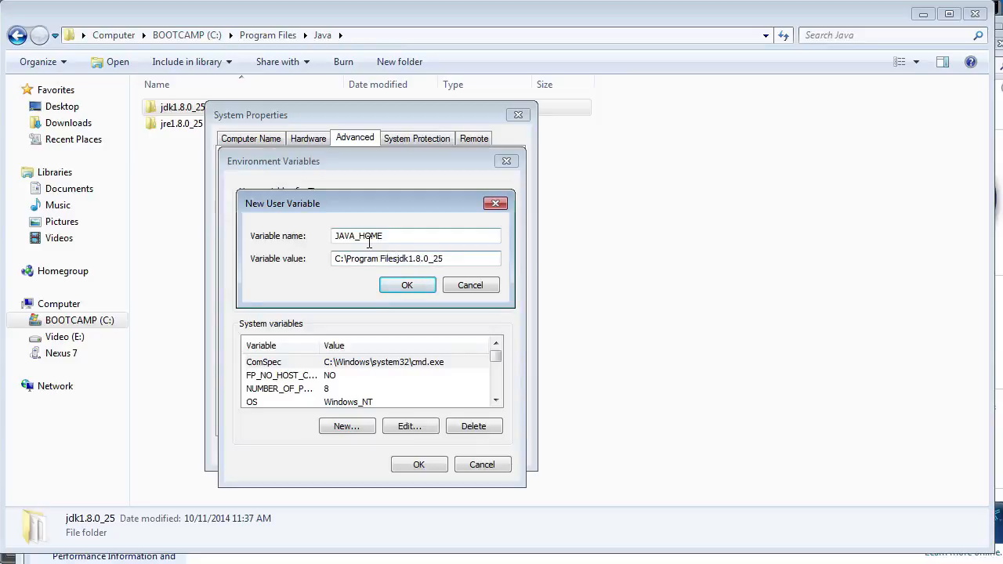
type("\\Java\\")
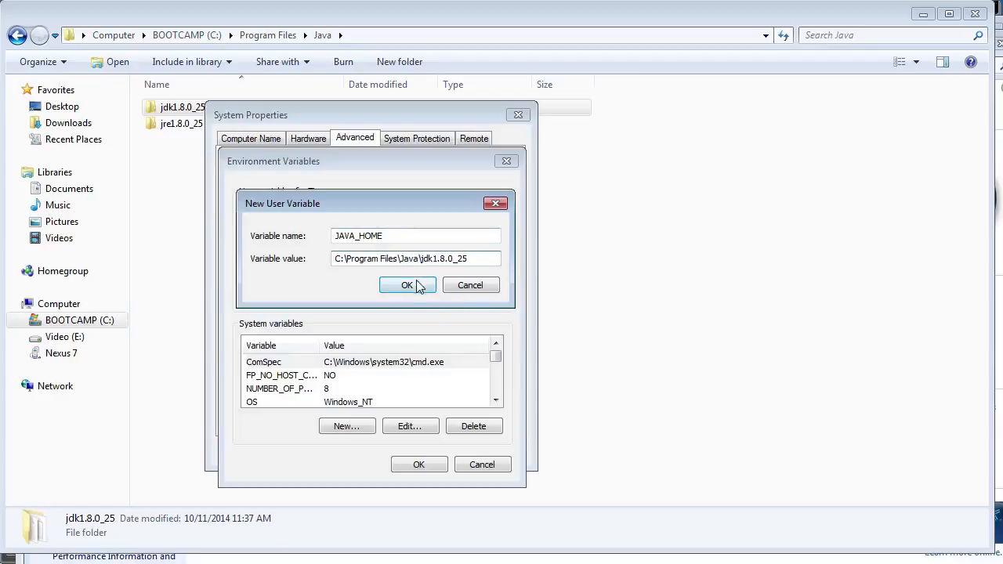
left_click(408, 285)
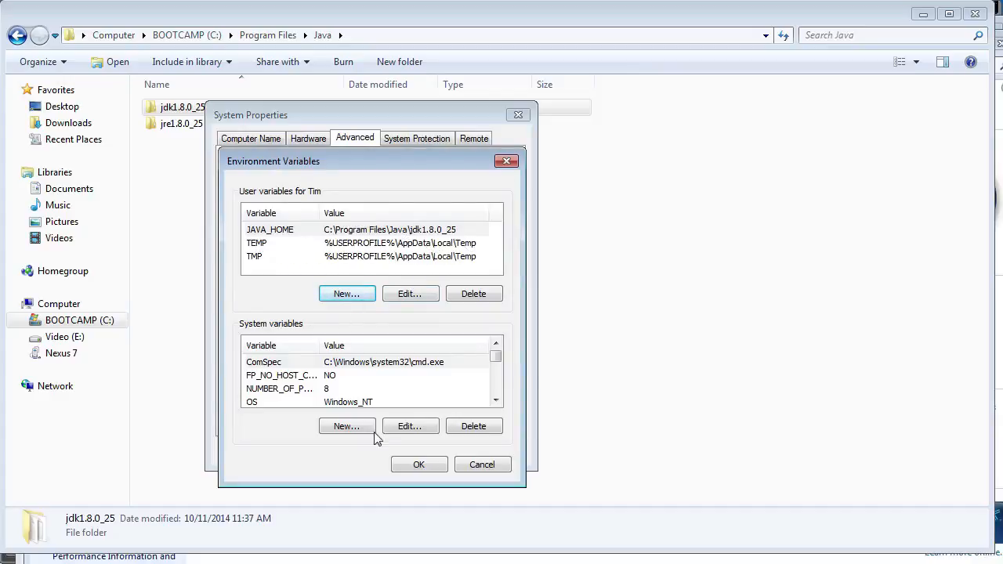
left_click(422, 467)
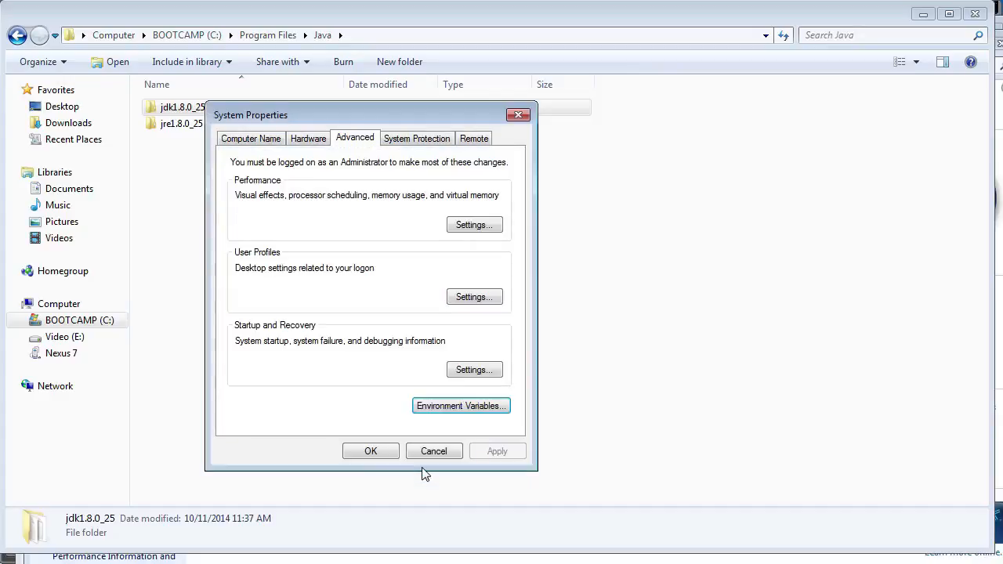
left_click(370, 450)
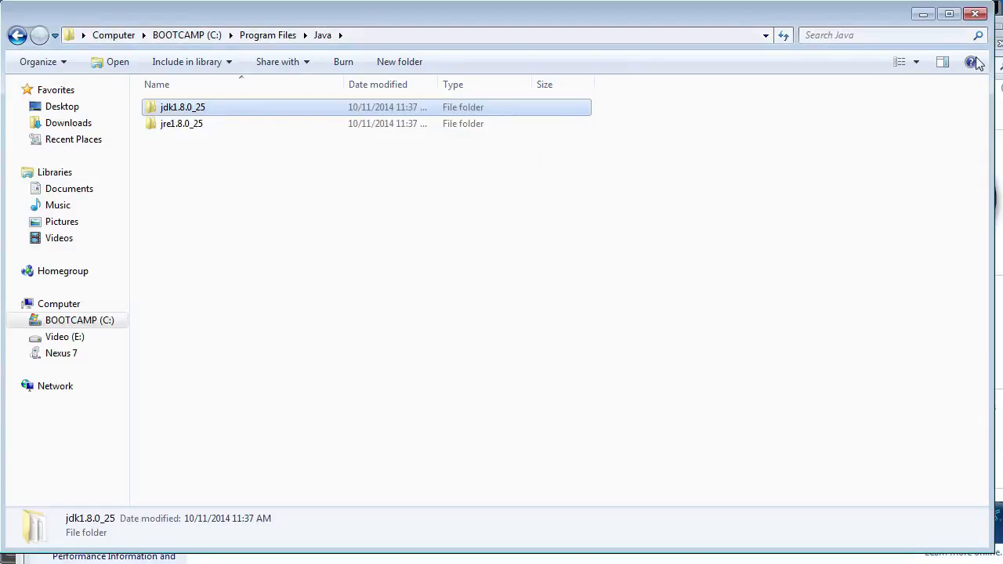
Step: Close the Java folder, System and Computer windows to get back to android-studio's bin folder
left_click(977, 18)
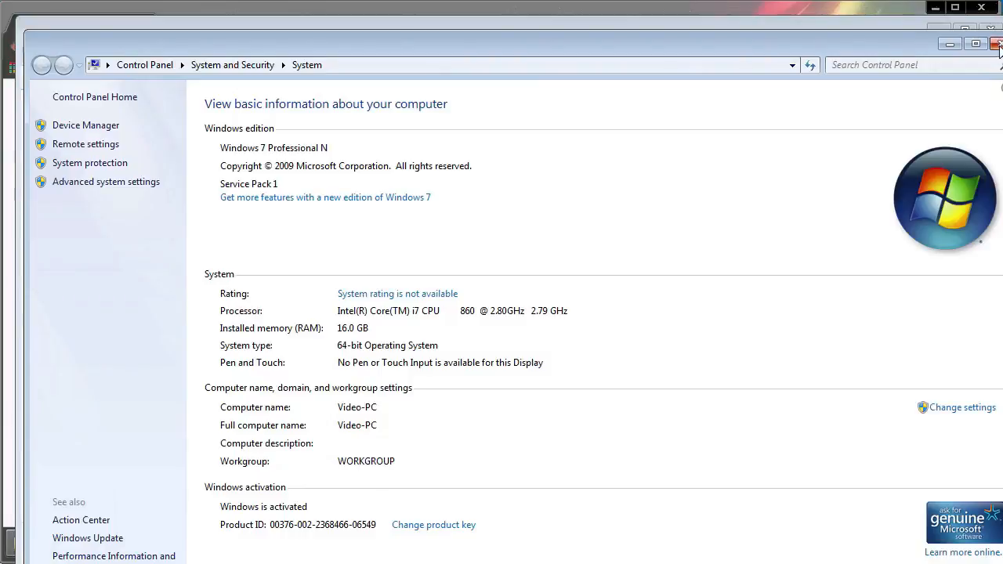
left_click(995, 43)
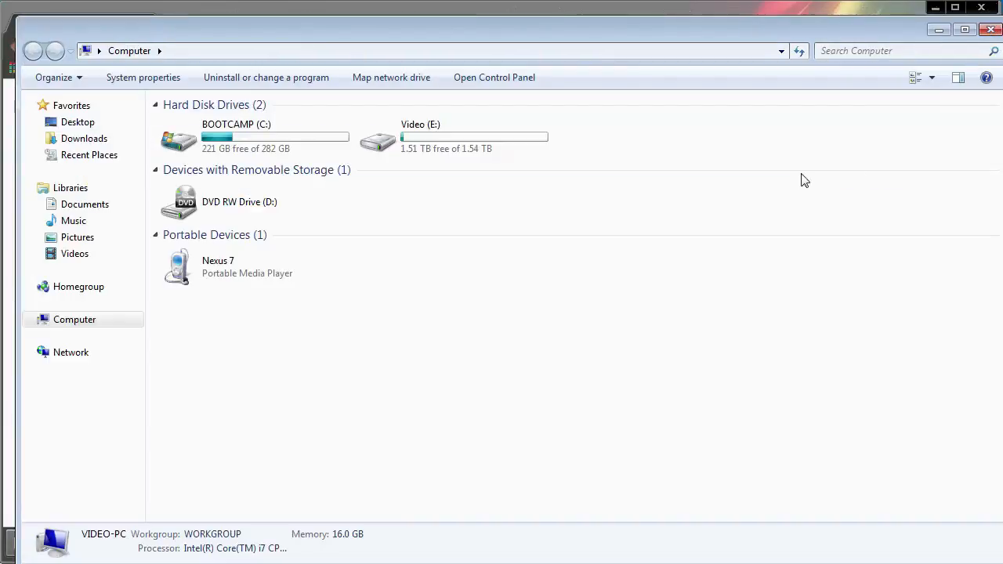
left_click(988, 35)
key("alt+F4")
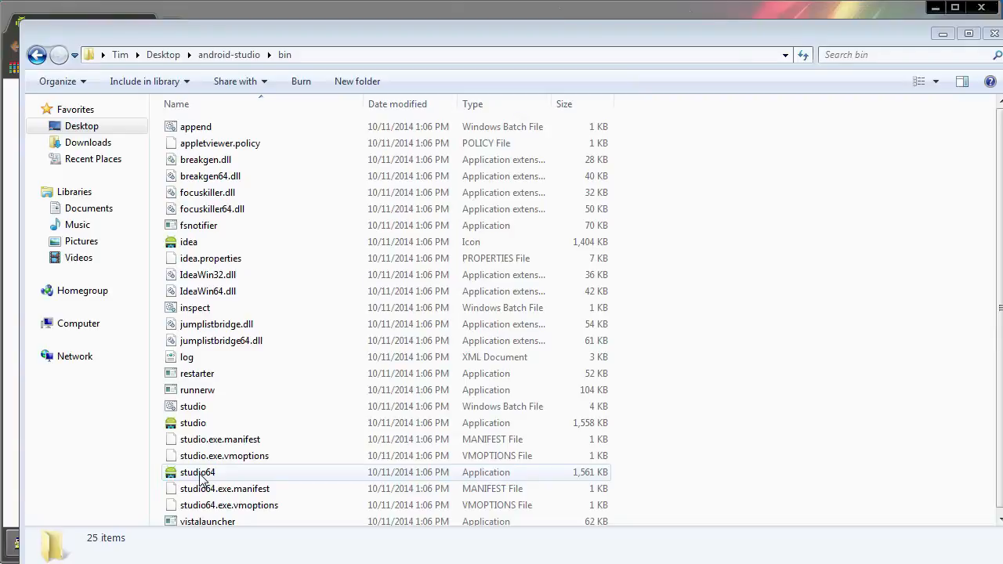
Step: Launch studio64 despite the unverified publisher and complete the installation without importing settings from a previous version
double_click(201, 474)
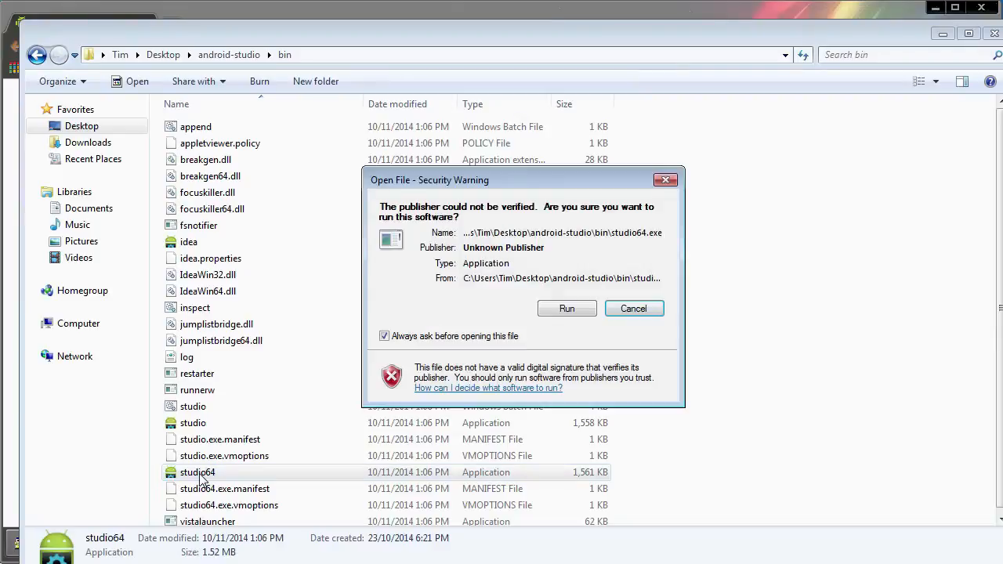
left_click(564, 309)
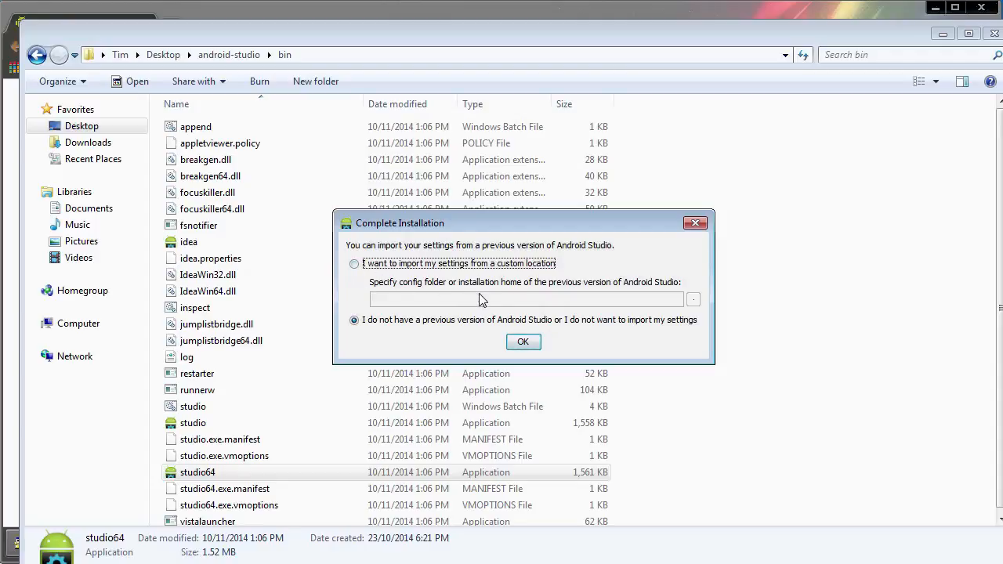
left_click(520, 343)
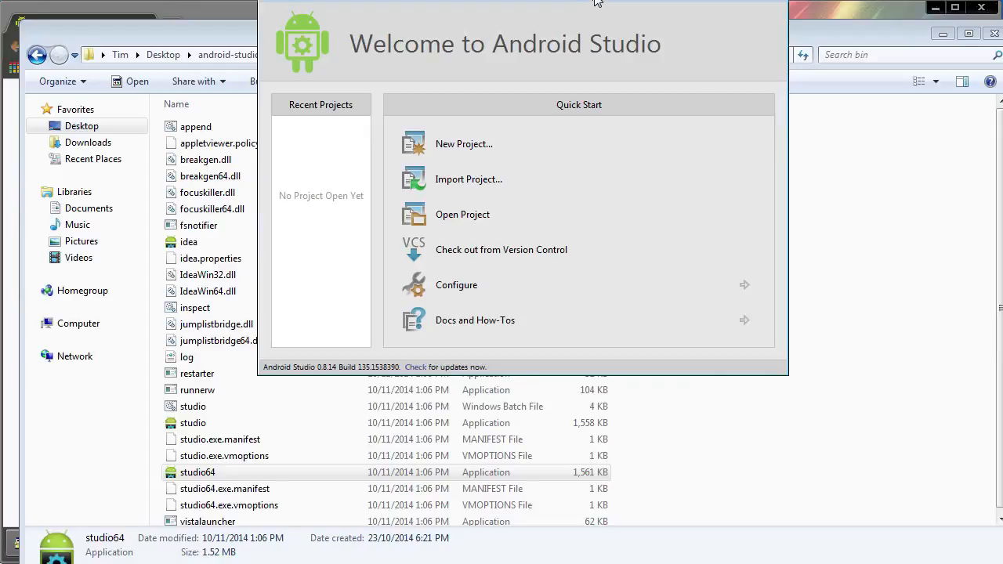
Step: Open the SDK Manager from the welcome screen's configuration options and review its packages from Tools through Extras, leaving them unmodified
left_click_drag(595, 9, 608, 108)
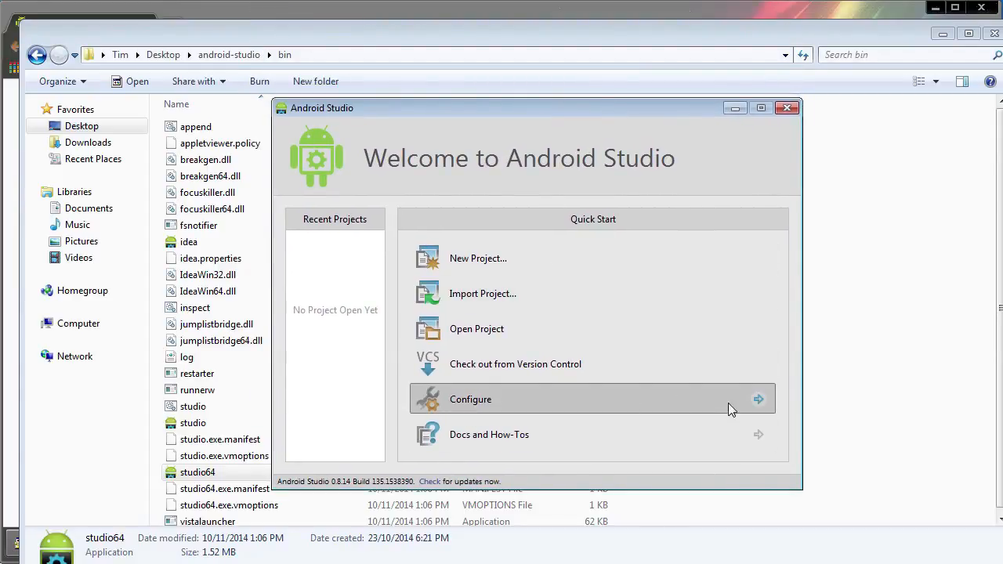
left_click(752, 398)
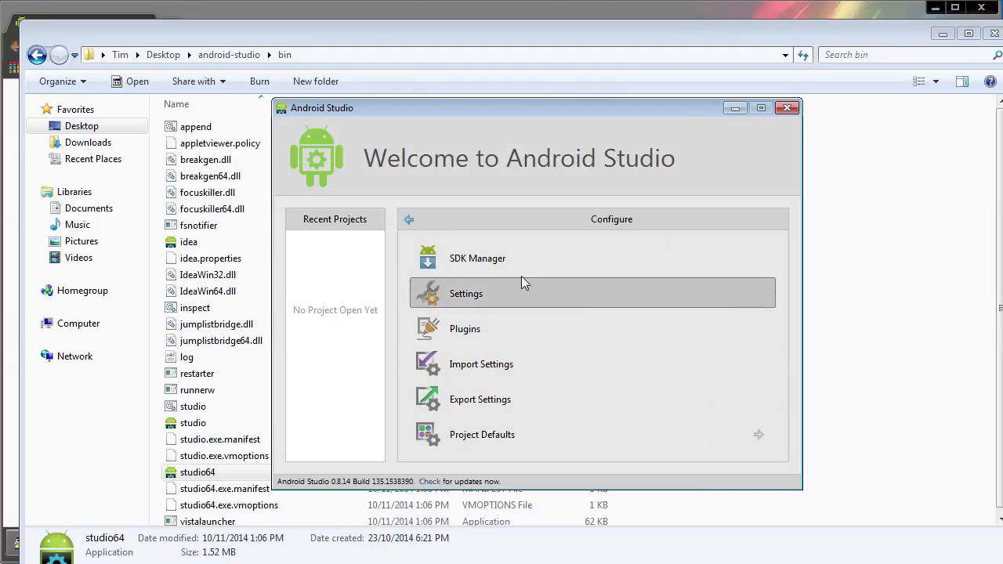
left_click(470, 260)
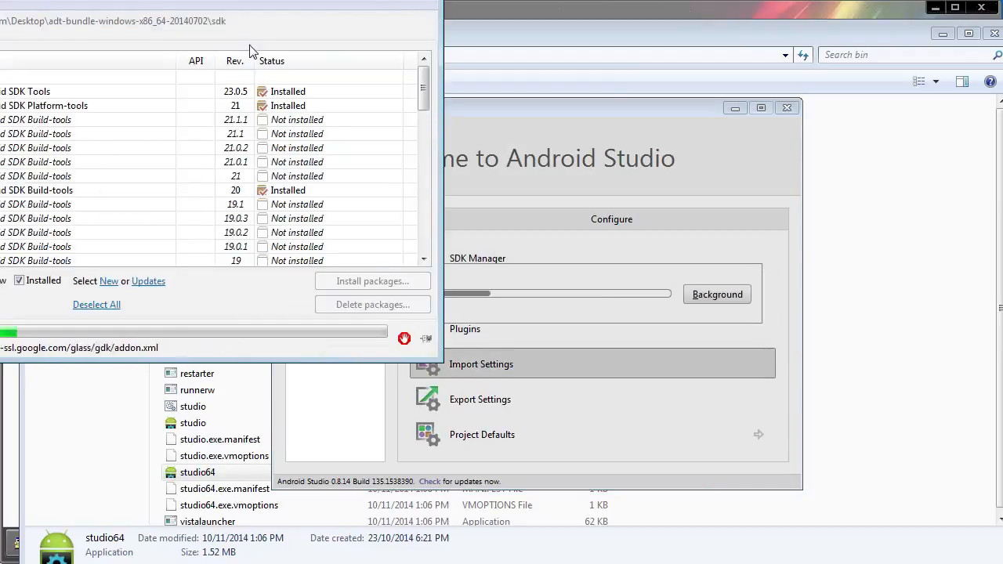
left_click_drag(222, 2, 572, 105)
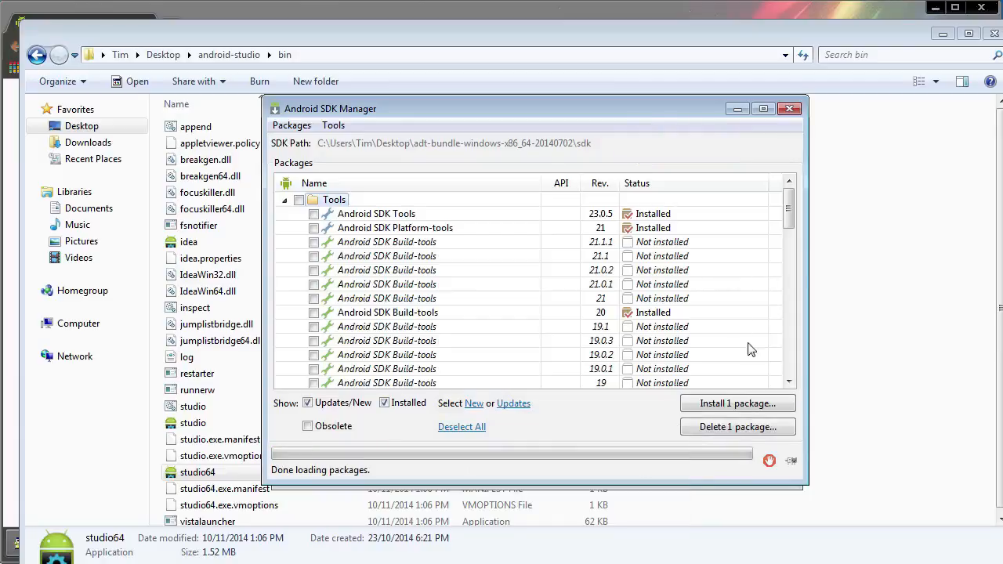
left_click_drag(787, 210, 775, 269)
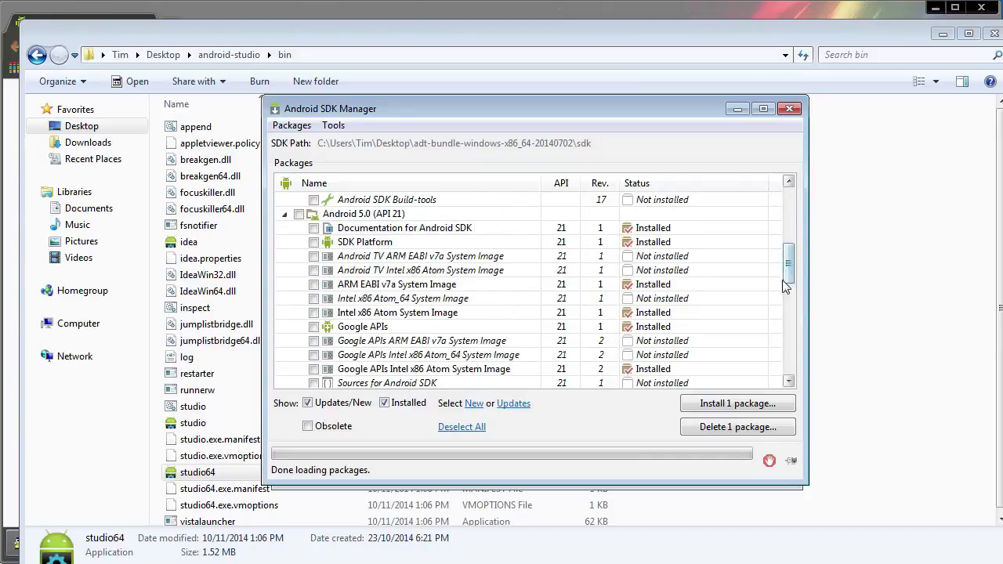
left_click_drag(786, 286, 760, 380)
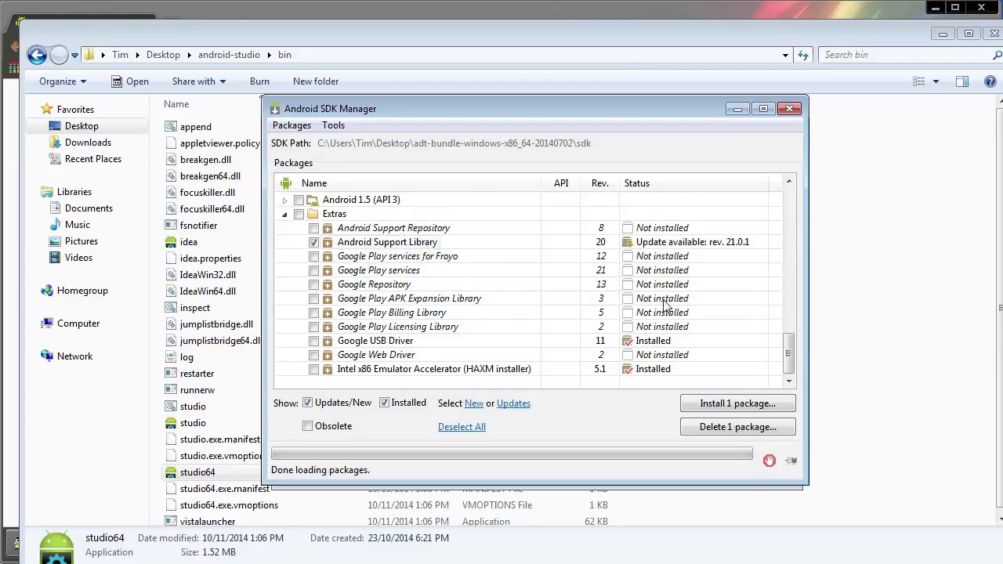
left_click(789, 112)
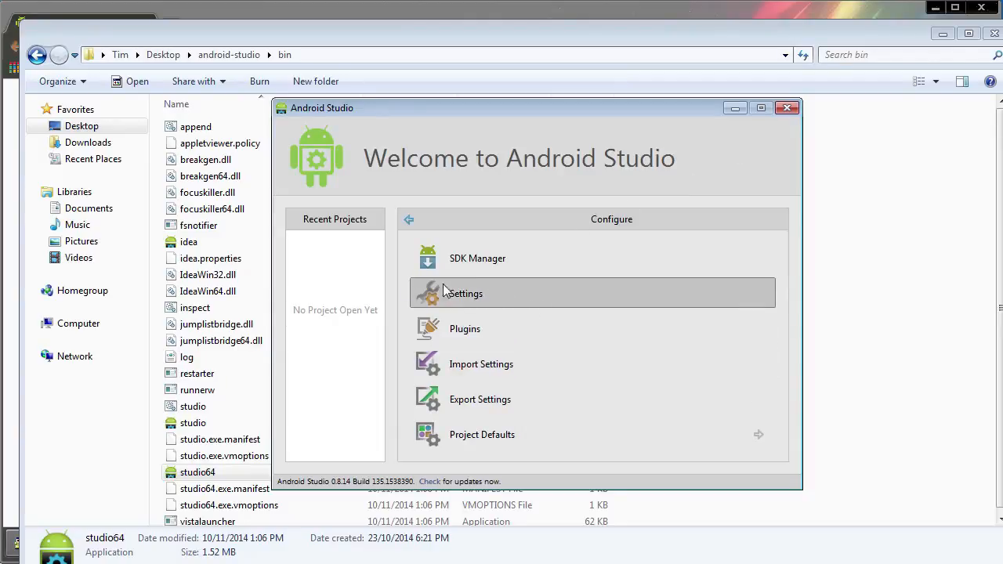
Step: Start a new project with the application name My Test Project and the company domain example.org
left_click(409, 221)
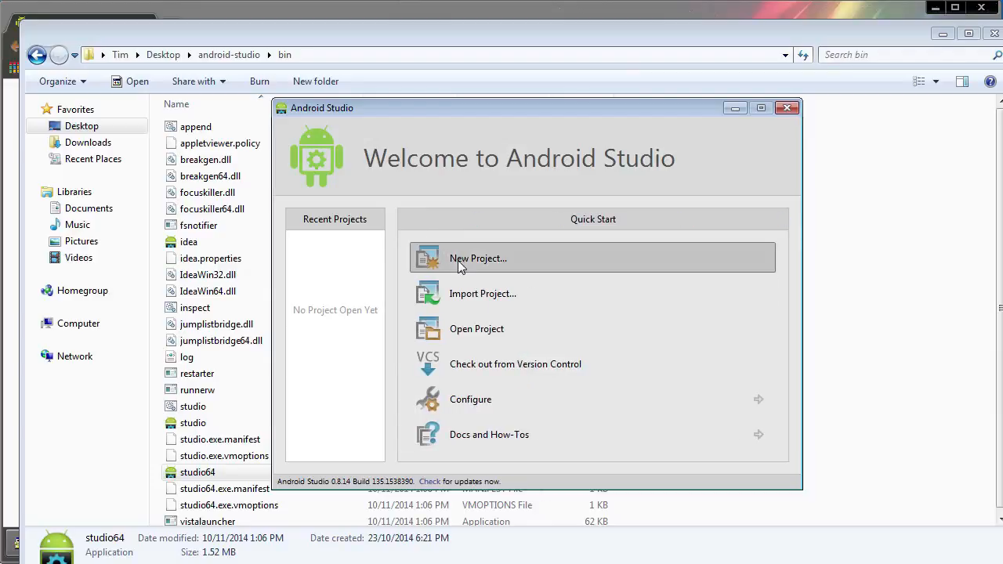
left_click(462, 266)
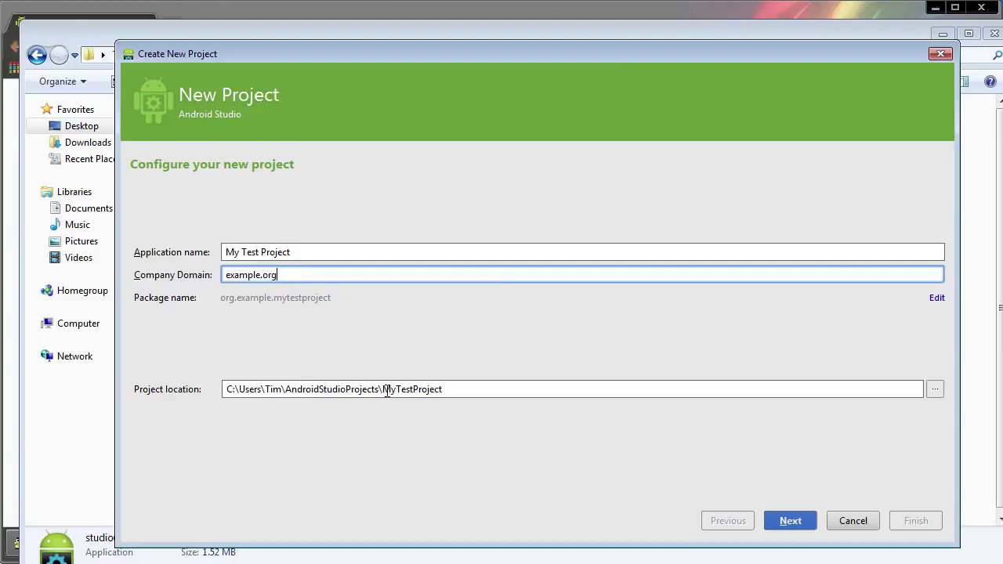
Step: Set the project location to MyTestProject inside a new Desktop folder named android-studio-projects and continue to the form factors
left_click(935, 392)
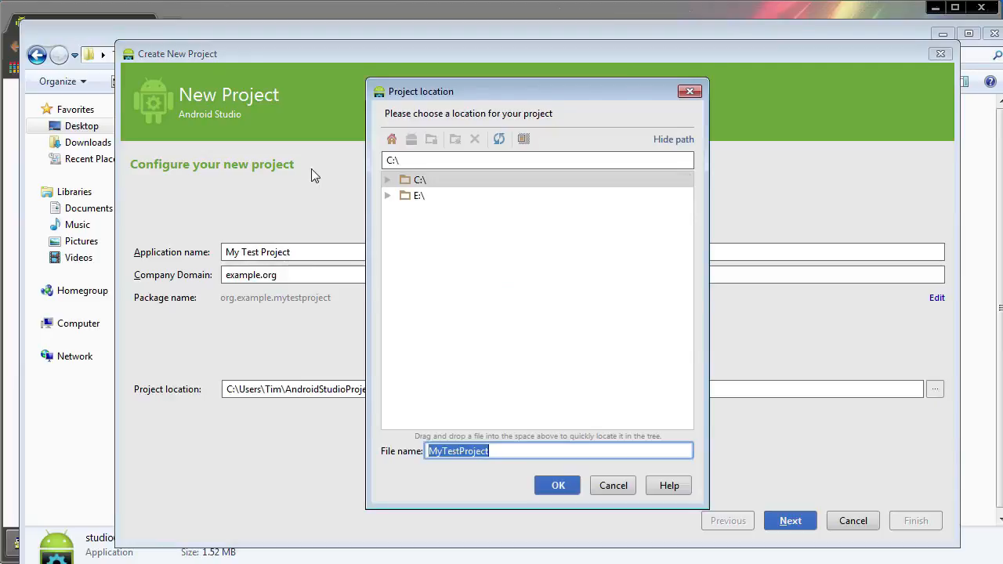
left_click(387, 181)
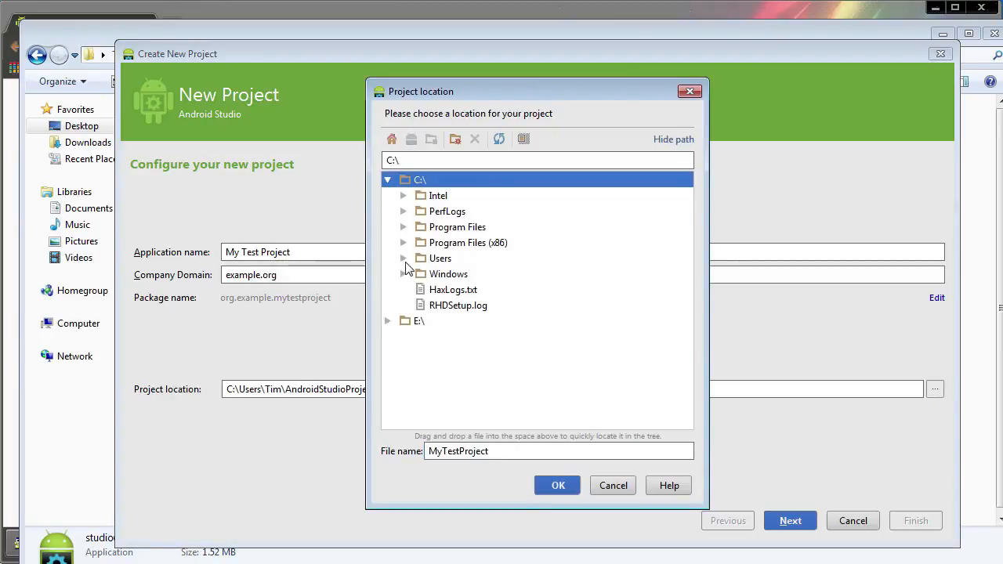
left_click(403, 262)
left_click(419, 290)
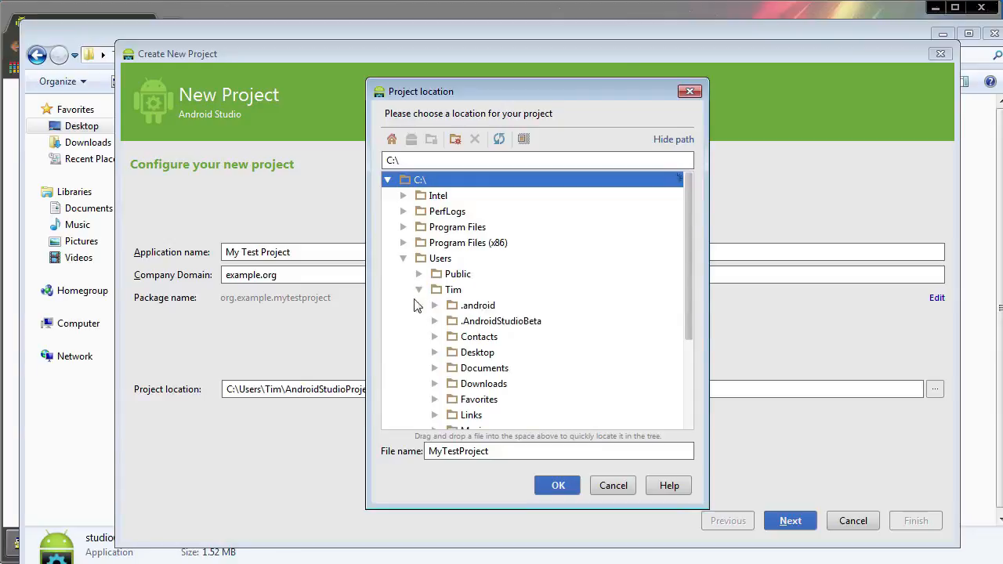
left_click(473, 354)
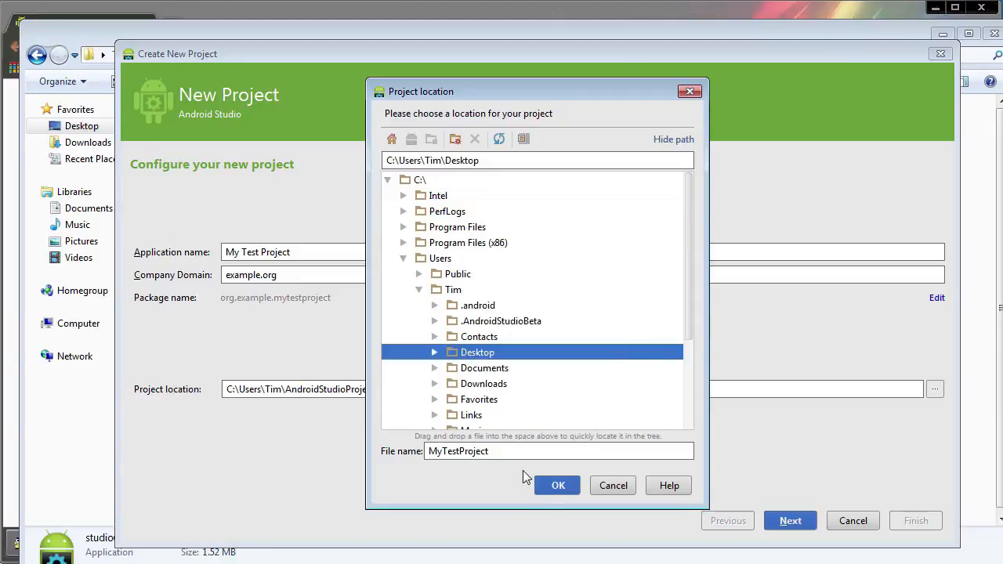
left_click(479, 298)
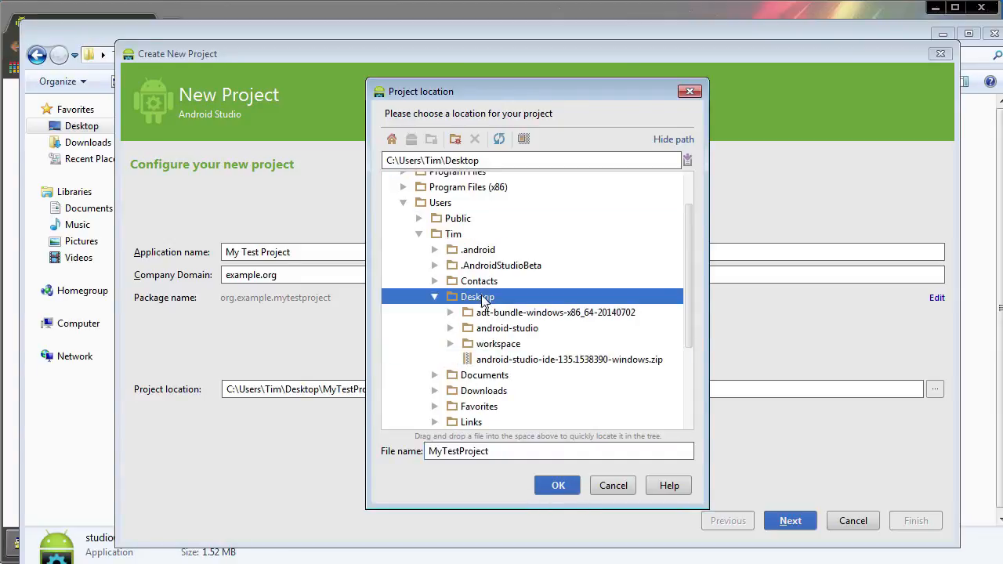
left_click(454, 141)
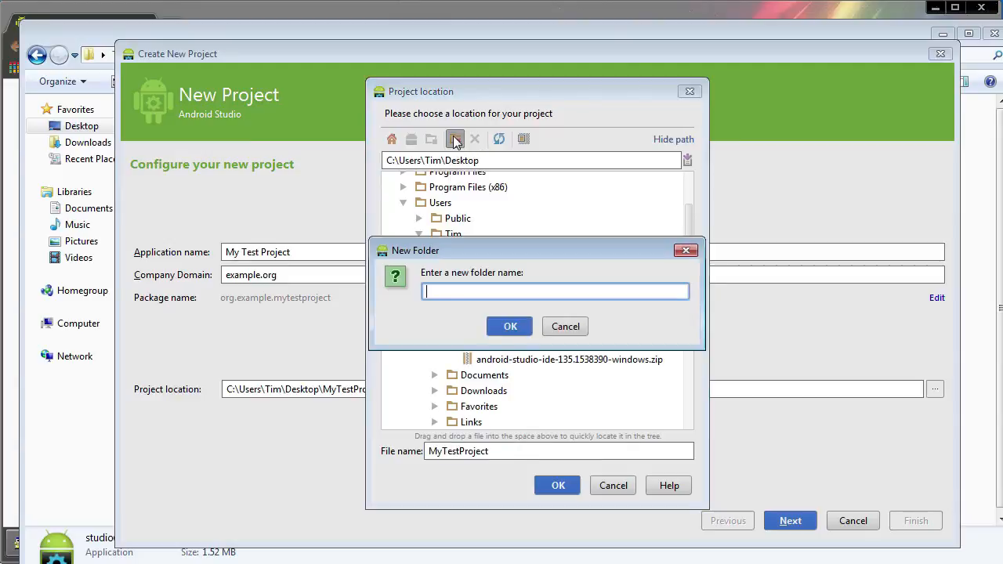
type("android-studio")
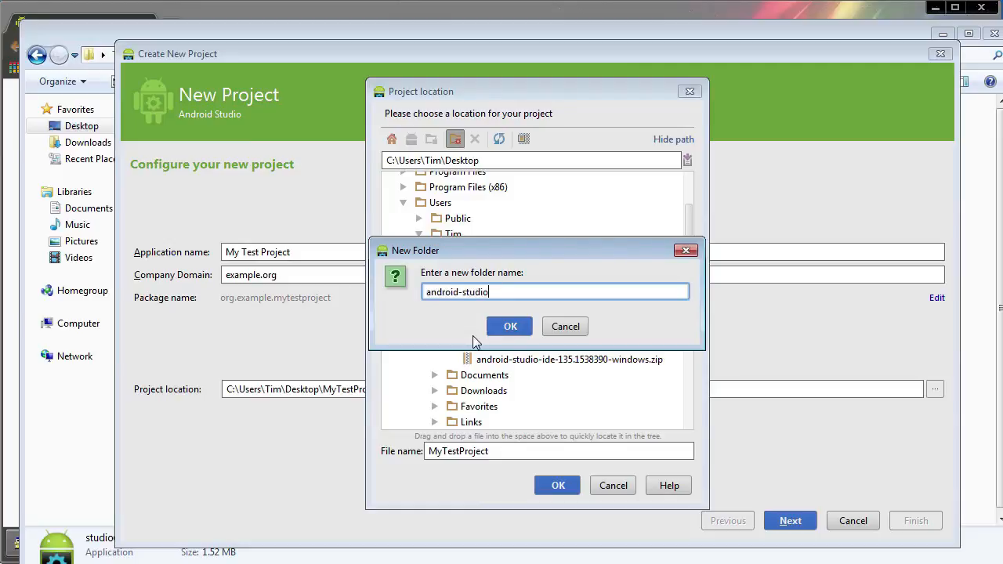
type("-projects")
left_click(510, 326)
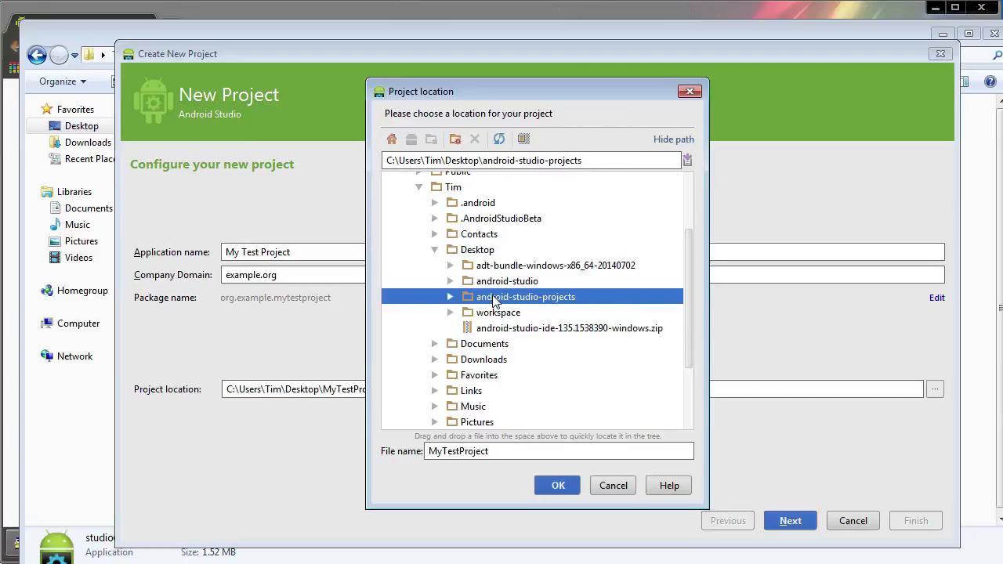
left_click(544, 484)
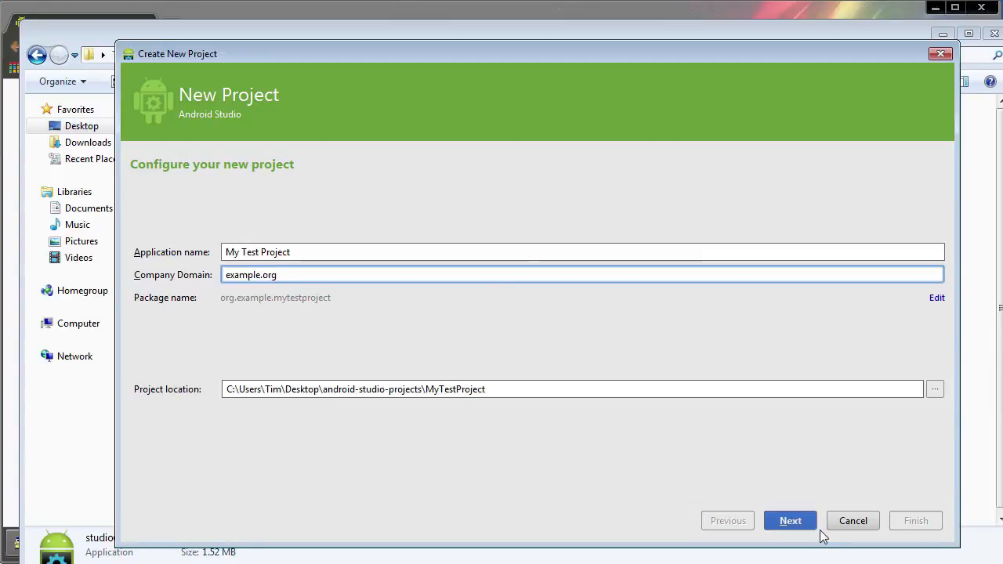
left_click(792, 523)
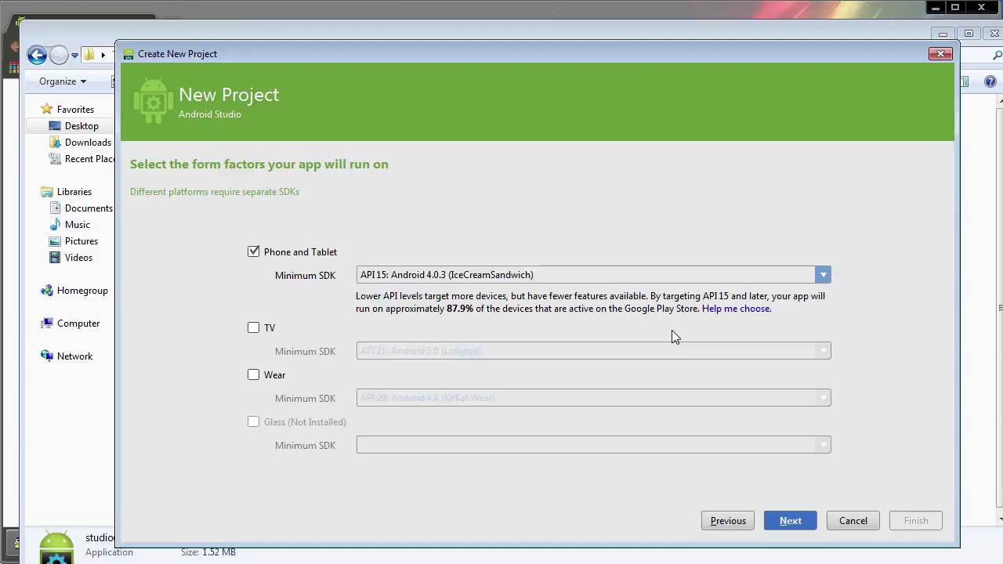
Step: Try API 16: Android 4.1 and API 1: Android 1.0 as the phone and tablet minimum SDK to compare device coverage
left_click(823, 273)
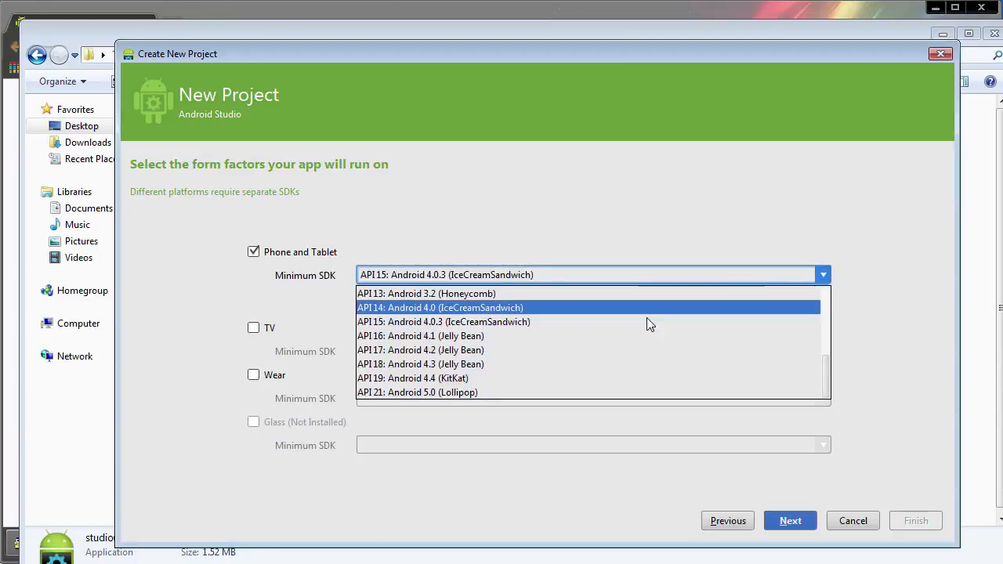
left_click(502, 333)
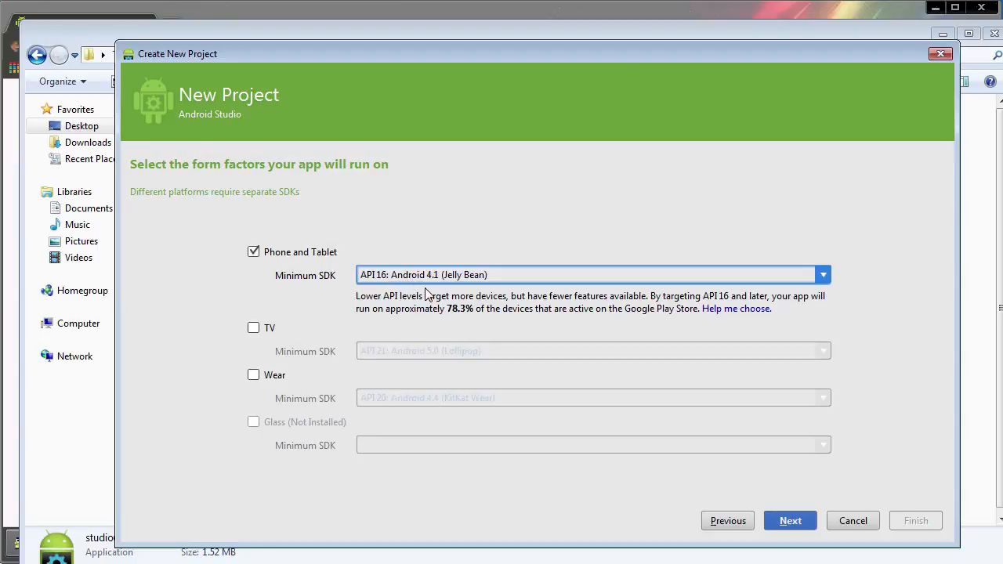
left_click(822, 276)
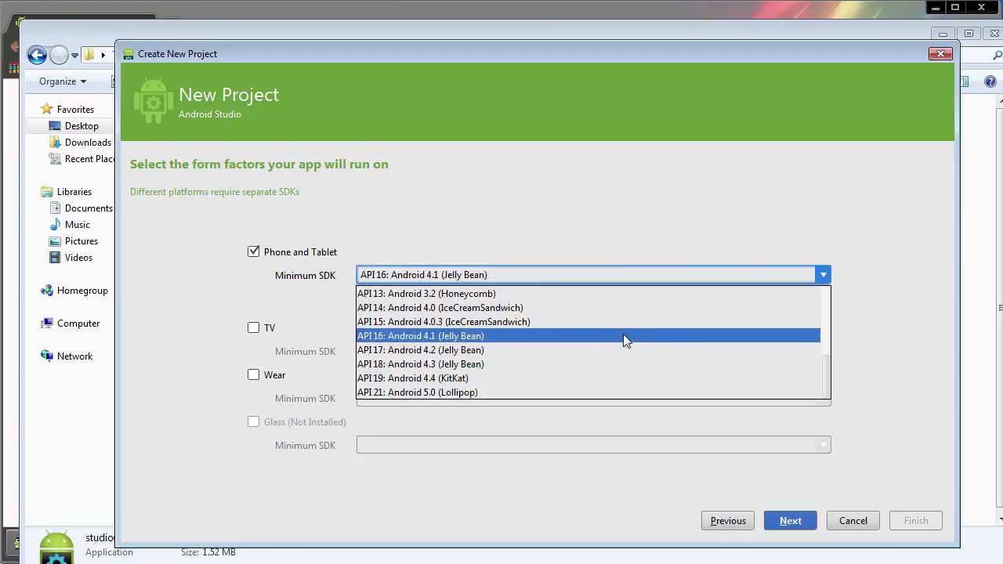
scroll(609, 336, "up", 4)
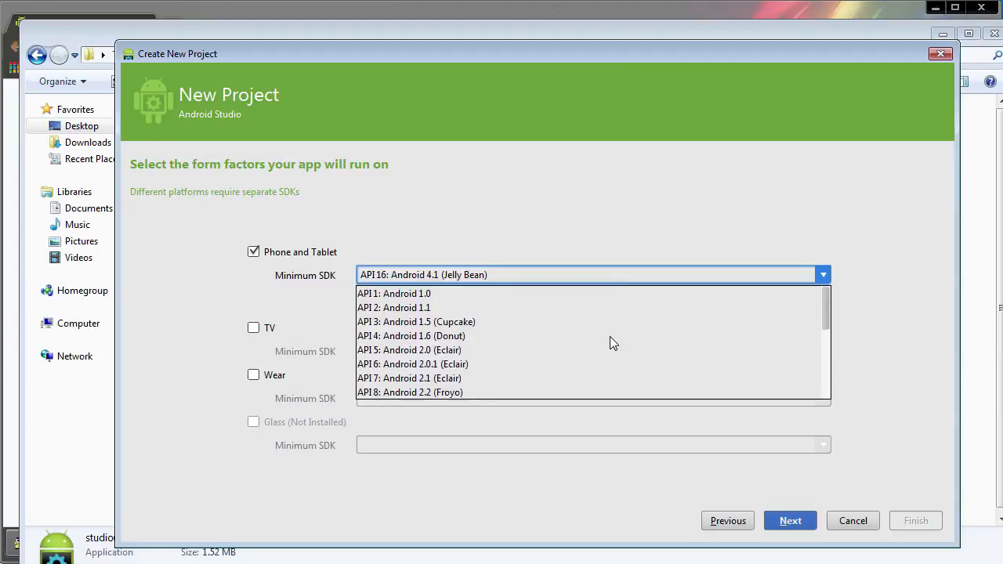
left_click(481, 296)
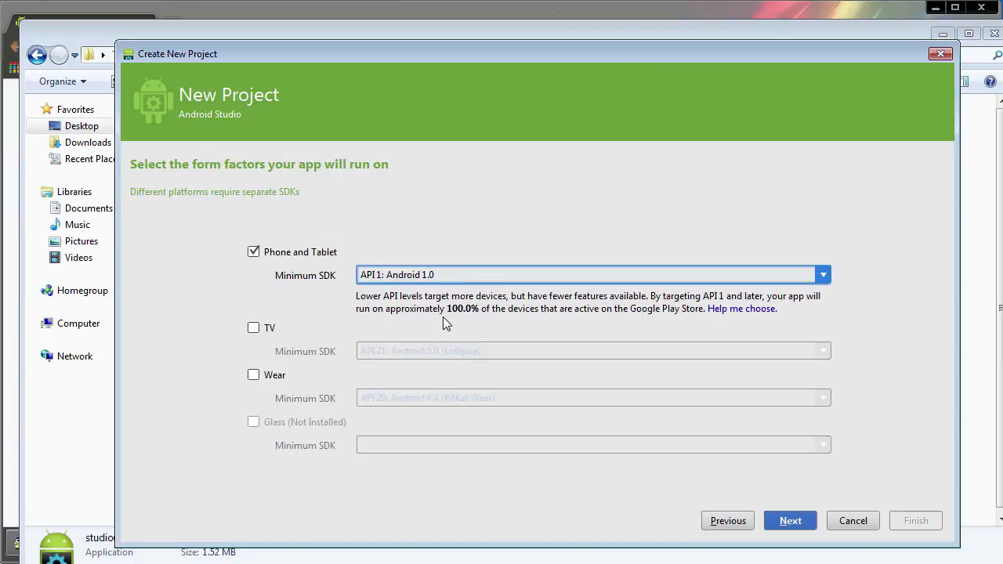
Step: Set the Phone and Tablet minimum SDK to API 16: Android 4.1 (Jelly Bean) and continue to the activity templates
left_click(822, 274)
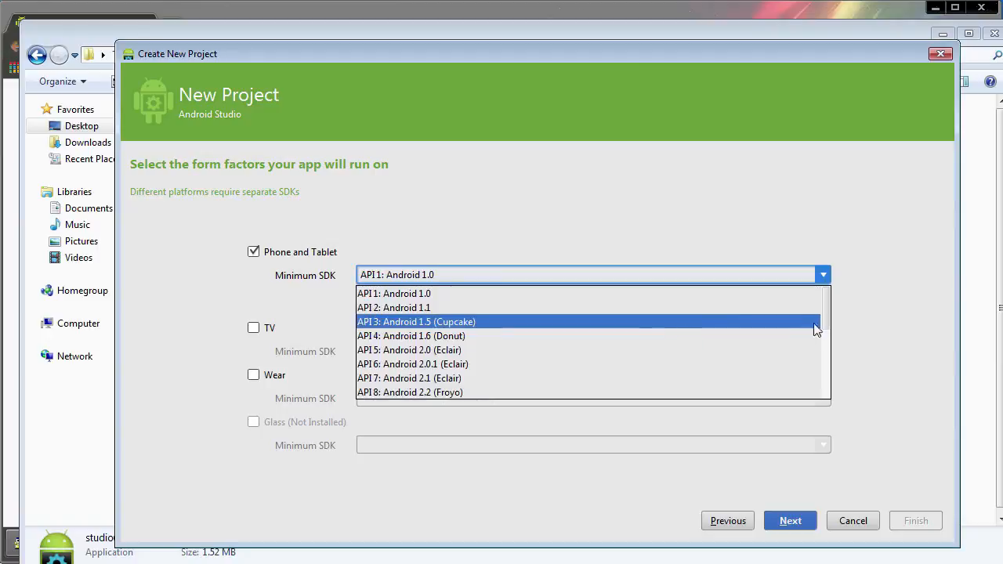
left_click_drag(825, 315, 809, 375)
left_click(726, 373)
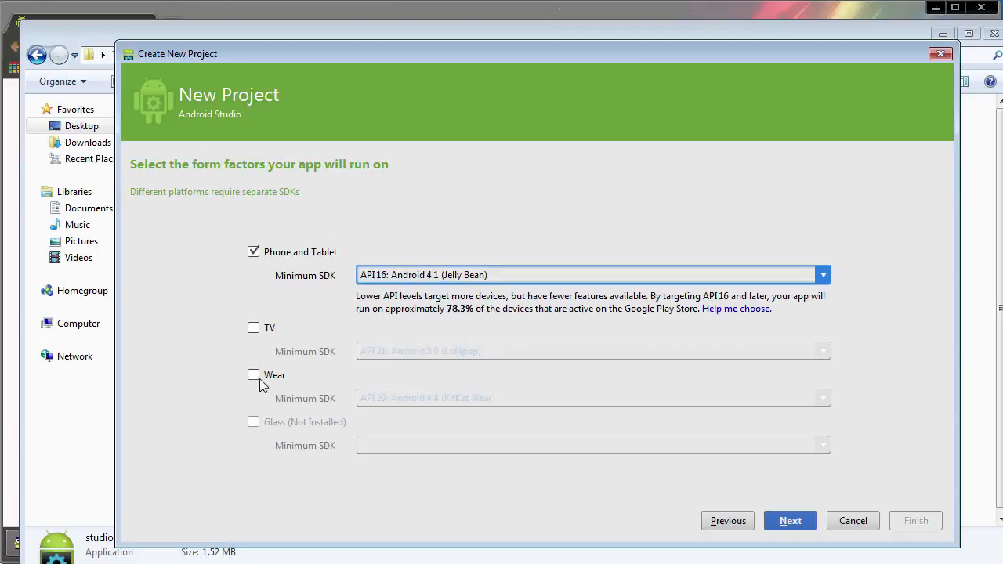
left_click(790, 521)
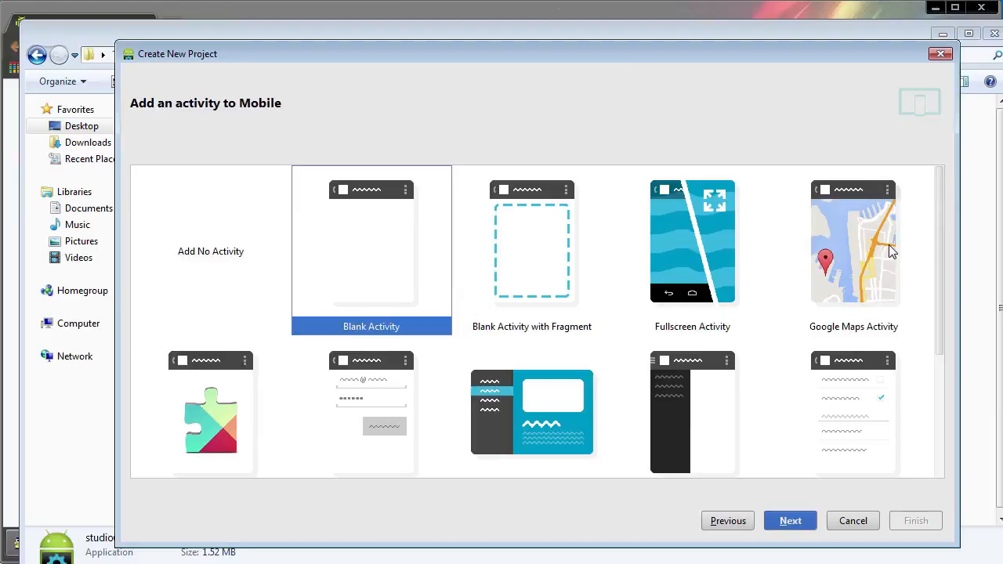
Step: Review the mobile activity templates, keep Blank Activity with its default MainActivity and layout names, and finish creating the project
mouse_move(936, 228)
left_mouse_down()
mouse_move(929, 314)
mouse_move(948, 274)
mouse_move(940, 227)
left_mouse_up()
left_click_drag(939, 292, 922, 416)
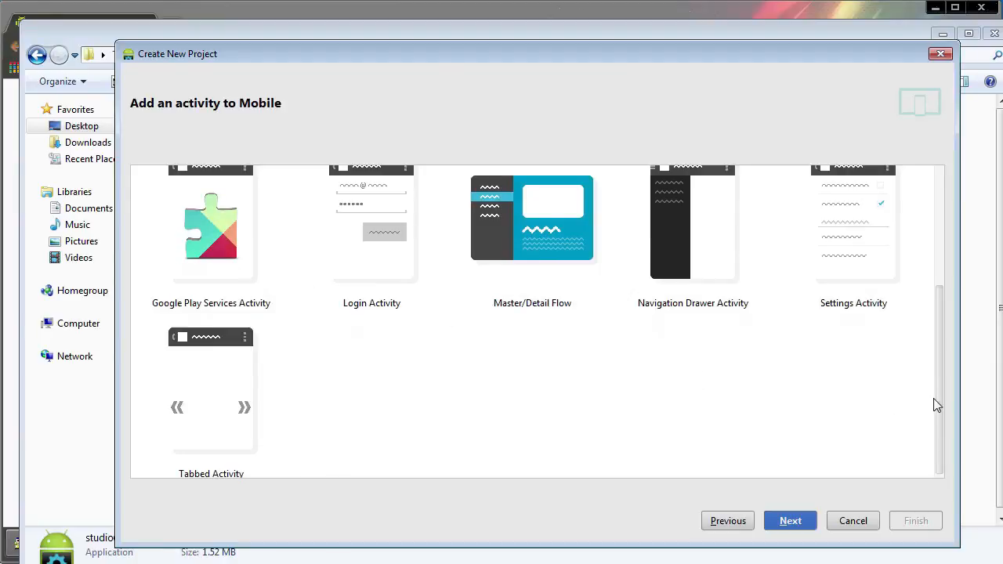
left_click_drag(936, 405, 968, 224)
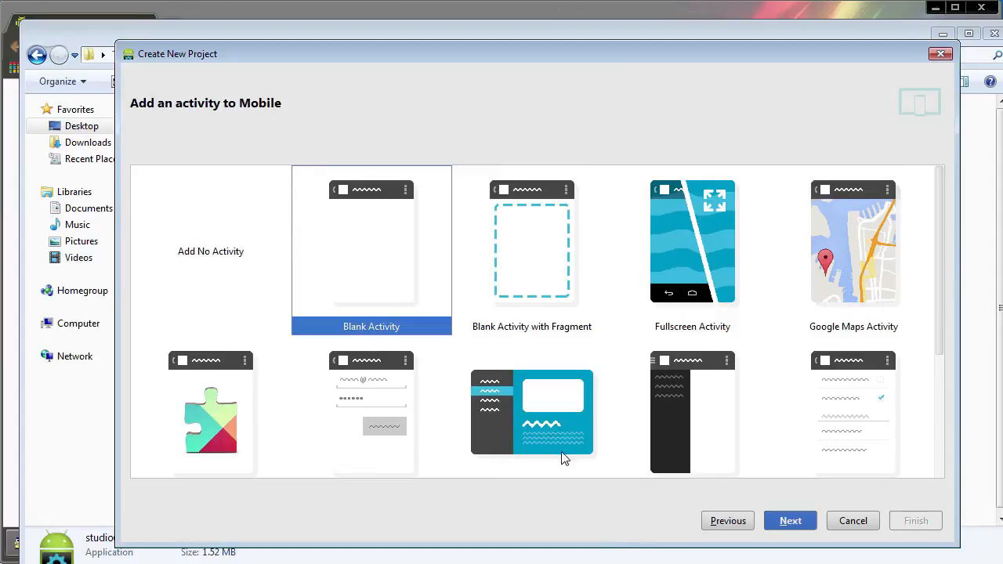
left_click(794, 521)
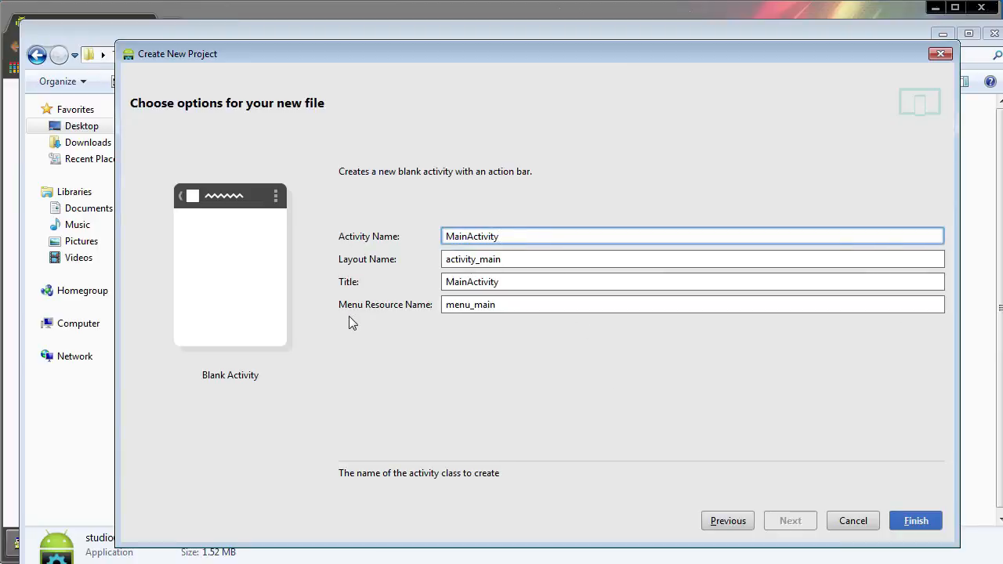
left_click(908, 523)
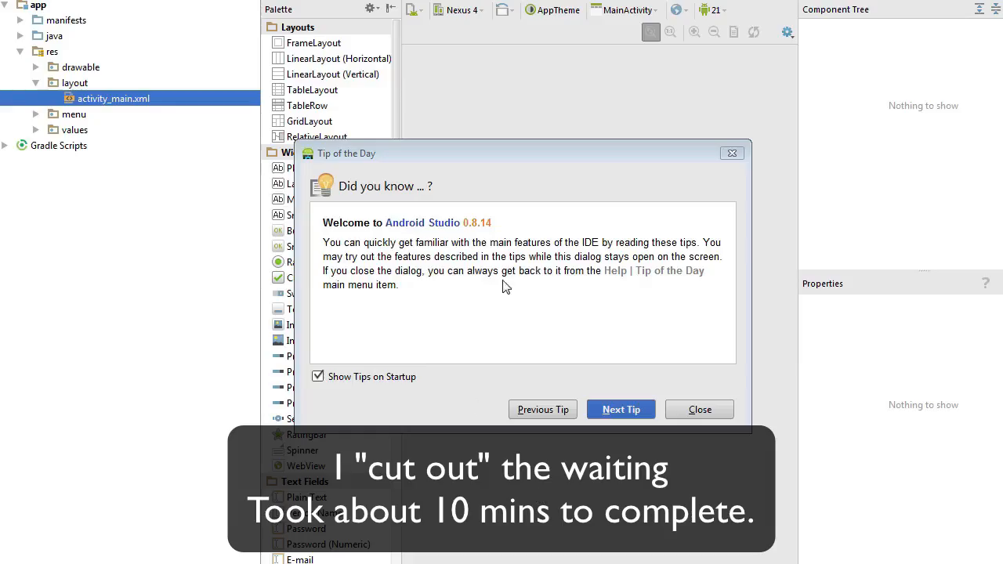
Step: Move and resize the project window to fit within the screen, and dismiss the Tip of the Day
left_click_drag(717, 0, 740, 8)
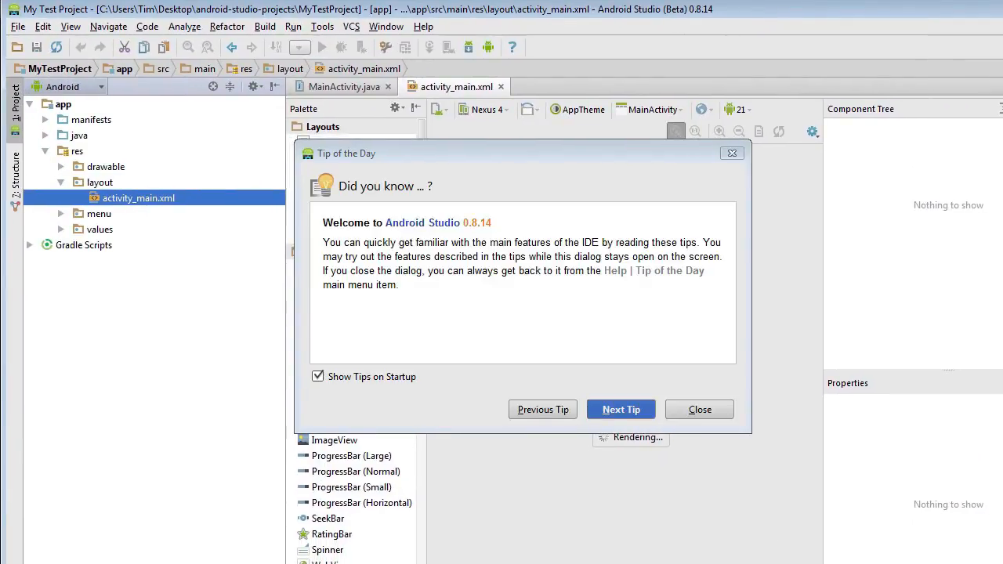
left_click_drag(1002, 563, 996, 563)
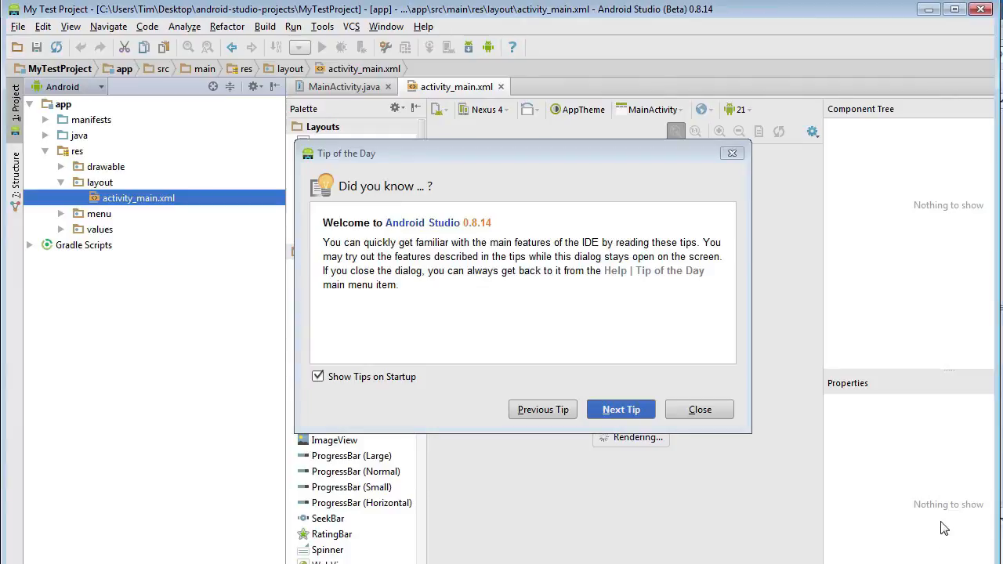
left_click_drag(944, 528, 954, 530)
left_click_drag(976, 545, 993, 551)
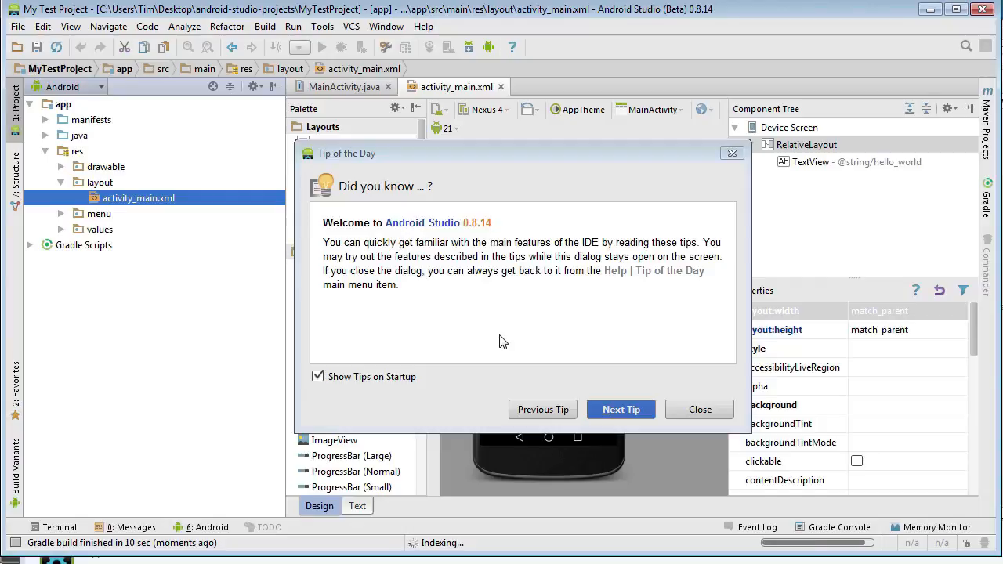
left_click(699, 409)
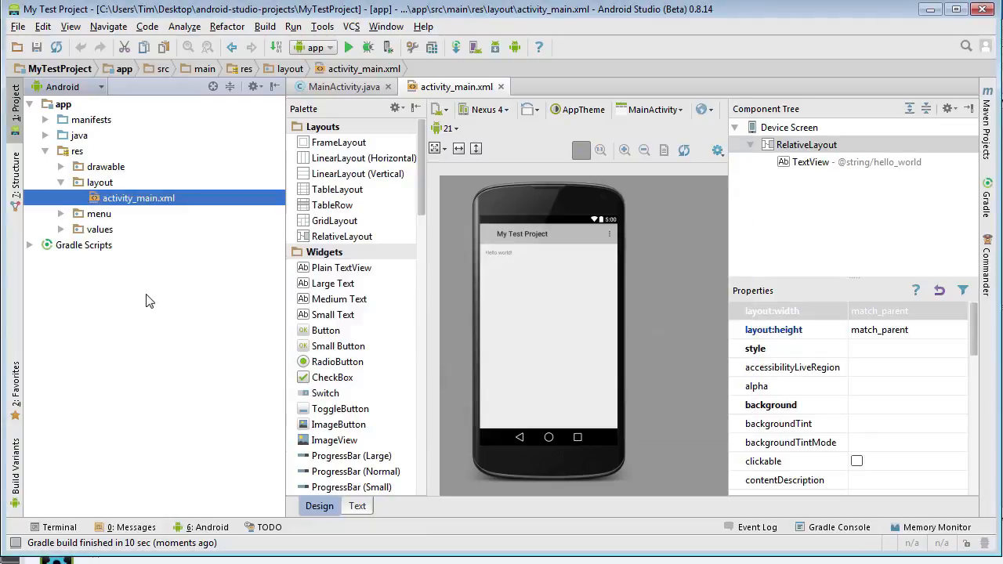